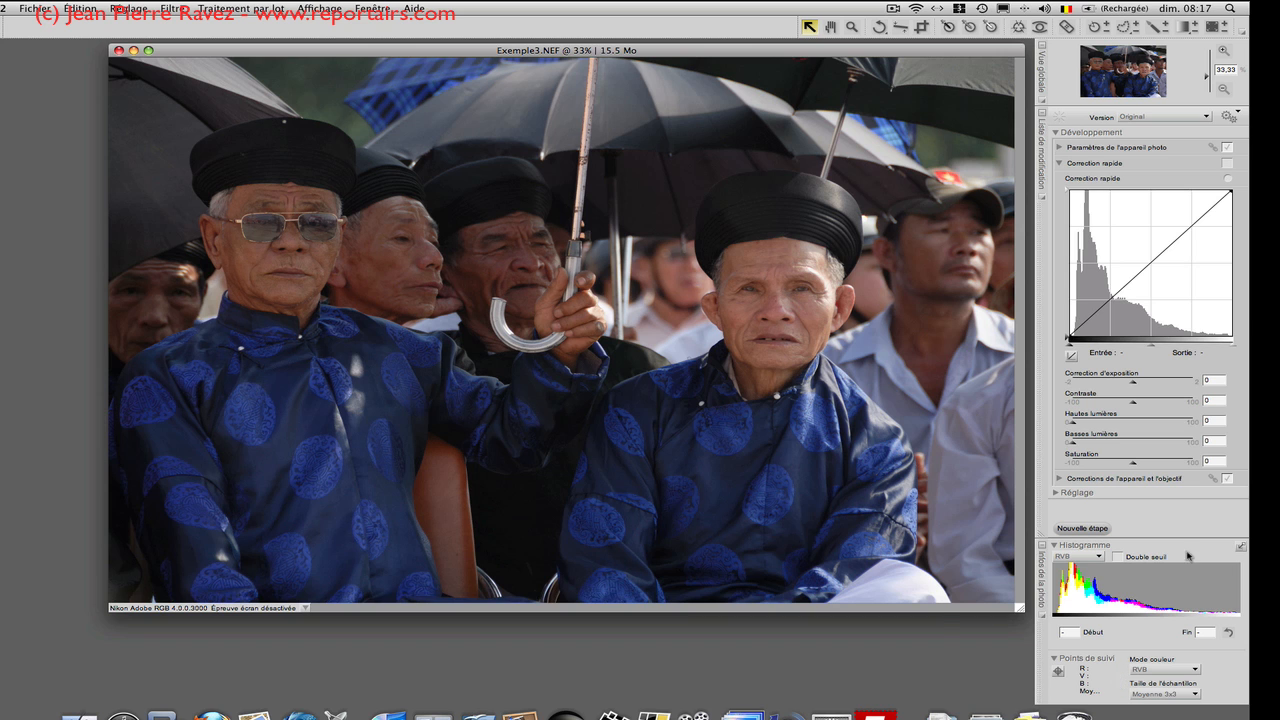
Add a D-Lighting adjustment step and set its method to Qualité supérieure (HQ).
left_click(1072, 528)
left_click(1072, 500)
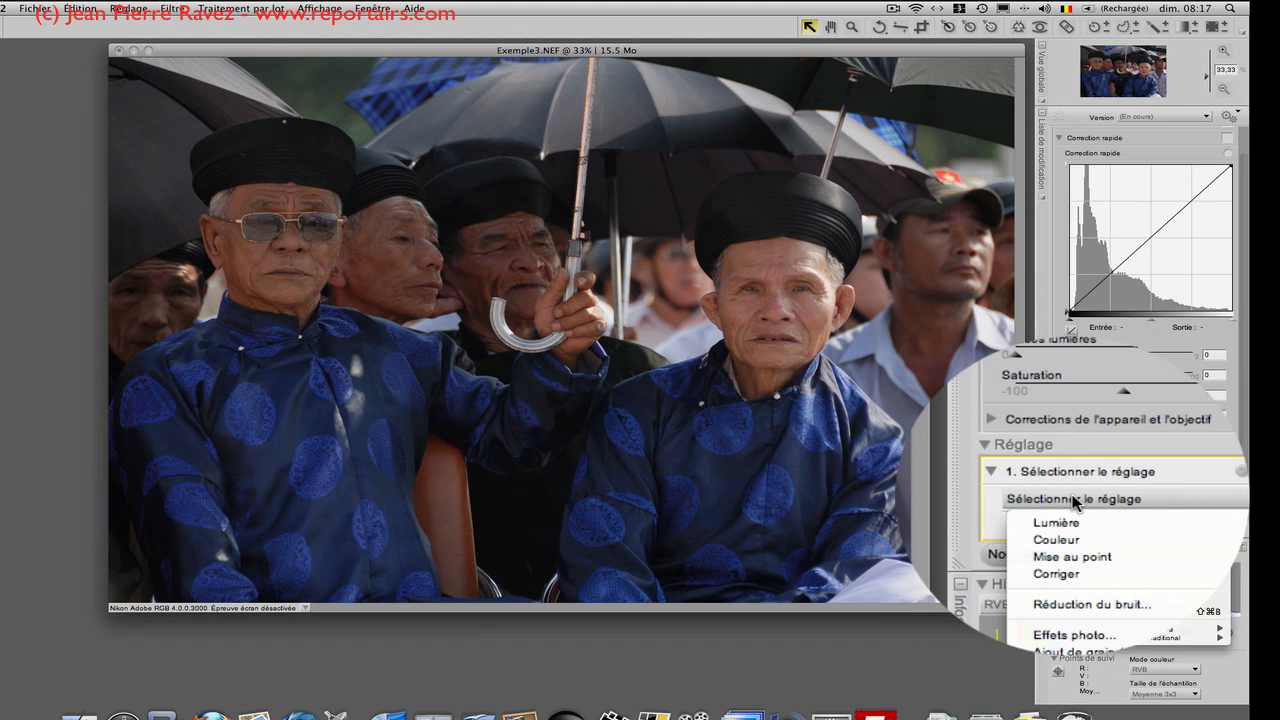
mouse_move(1072, 513)
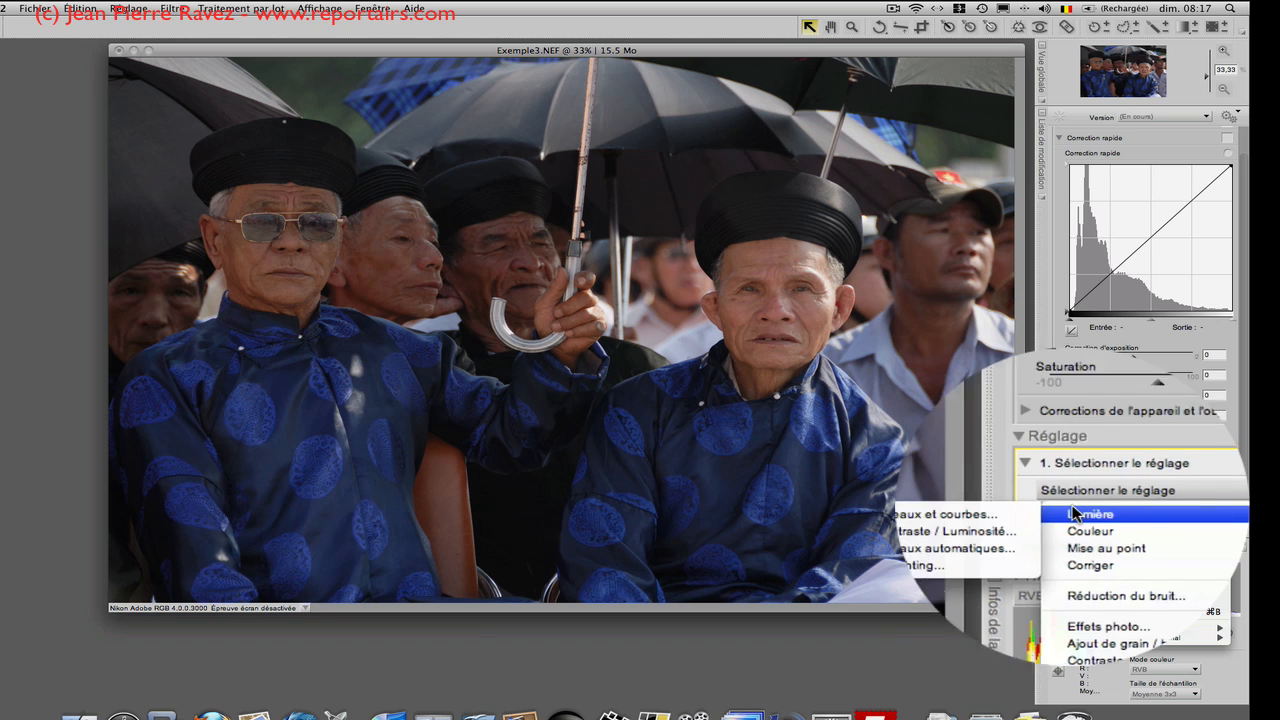
left_click(1036, 534)
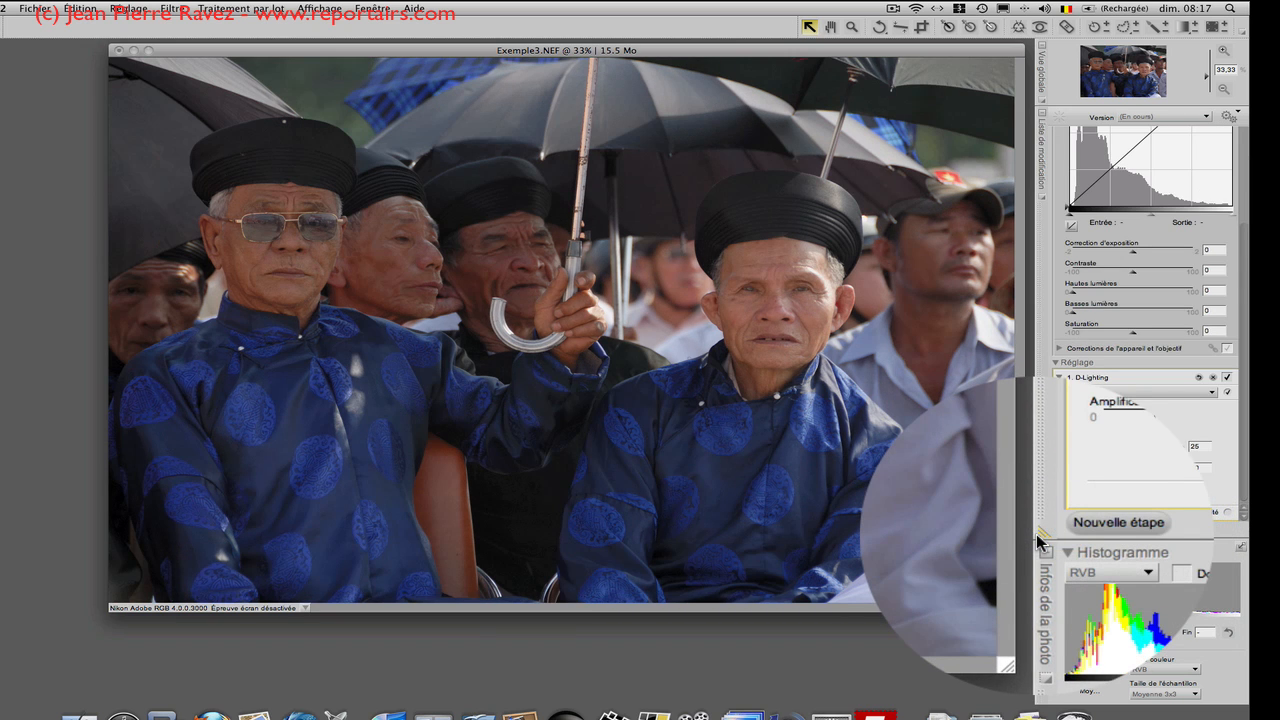
left_click(1148, 391)
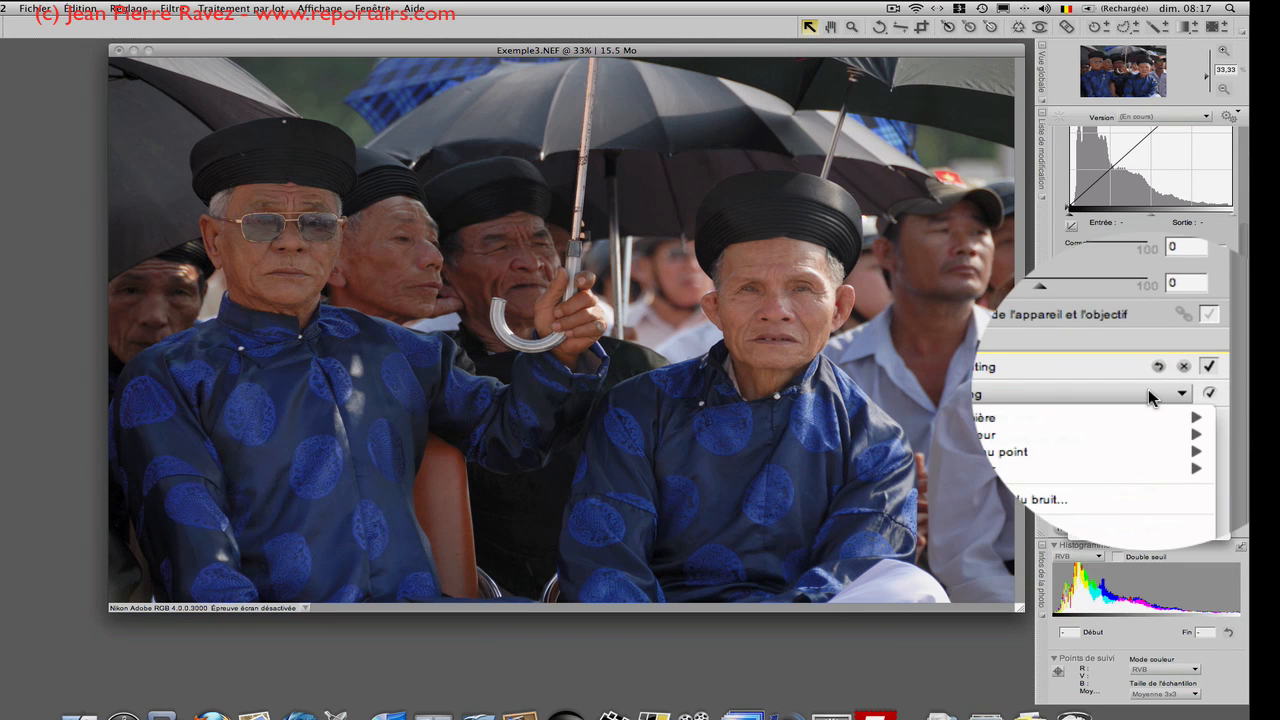
left_click(1072, 392)
left_click(1072, 393)
left_click(1072, 393)
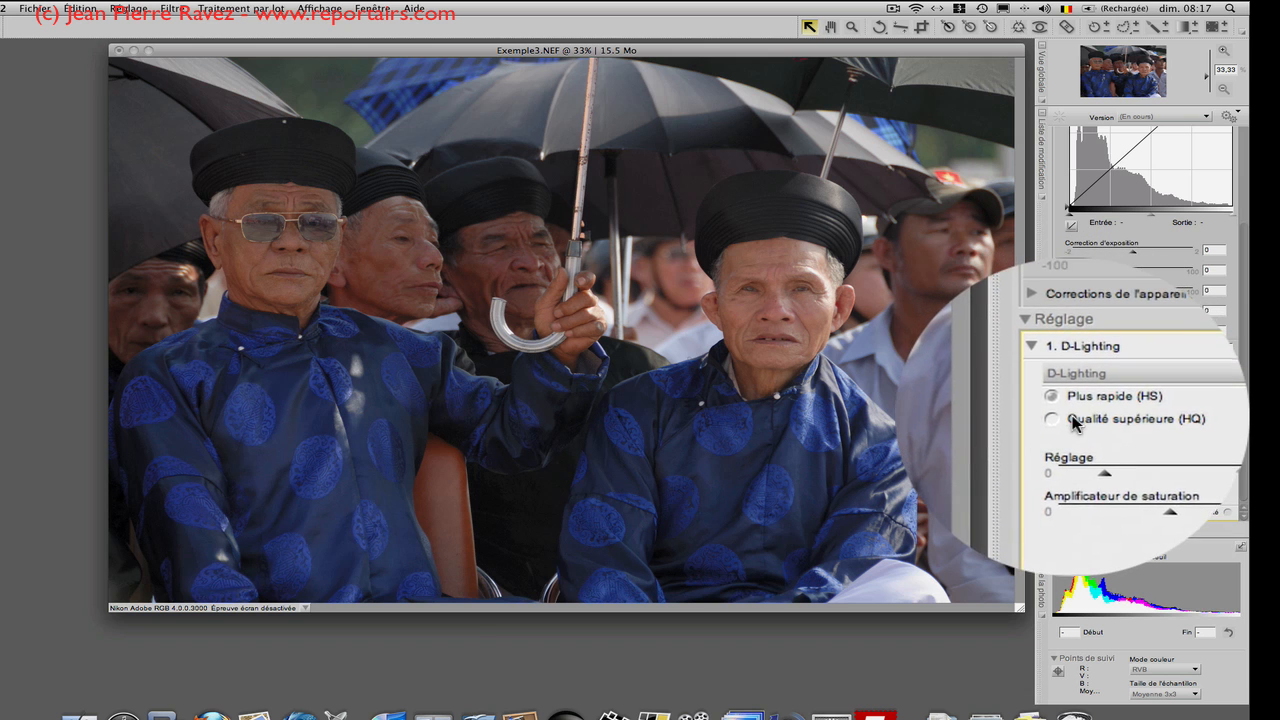
left_click(1072, 420)
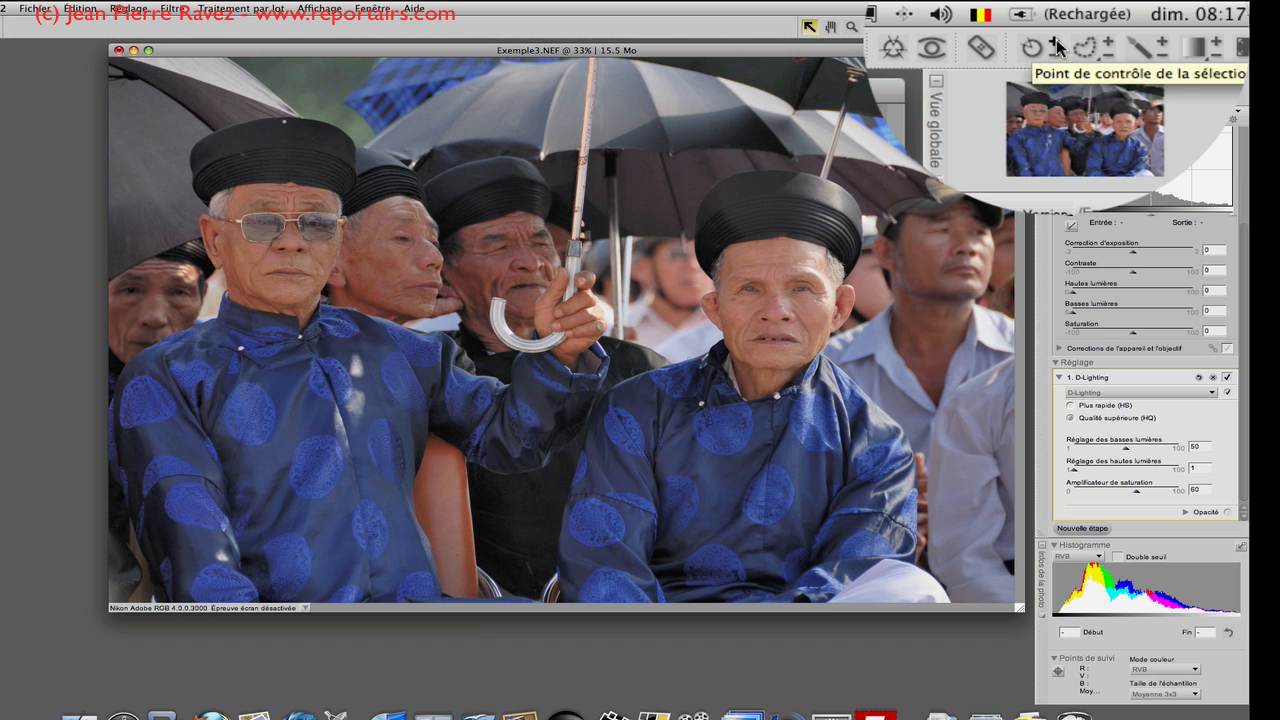
Place positive selection control points at 100 opacity on the two front men's faces, hats and blue tunics, including the raised sleeve.
left_click(1057, 47)
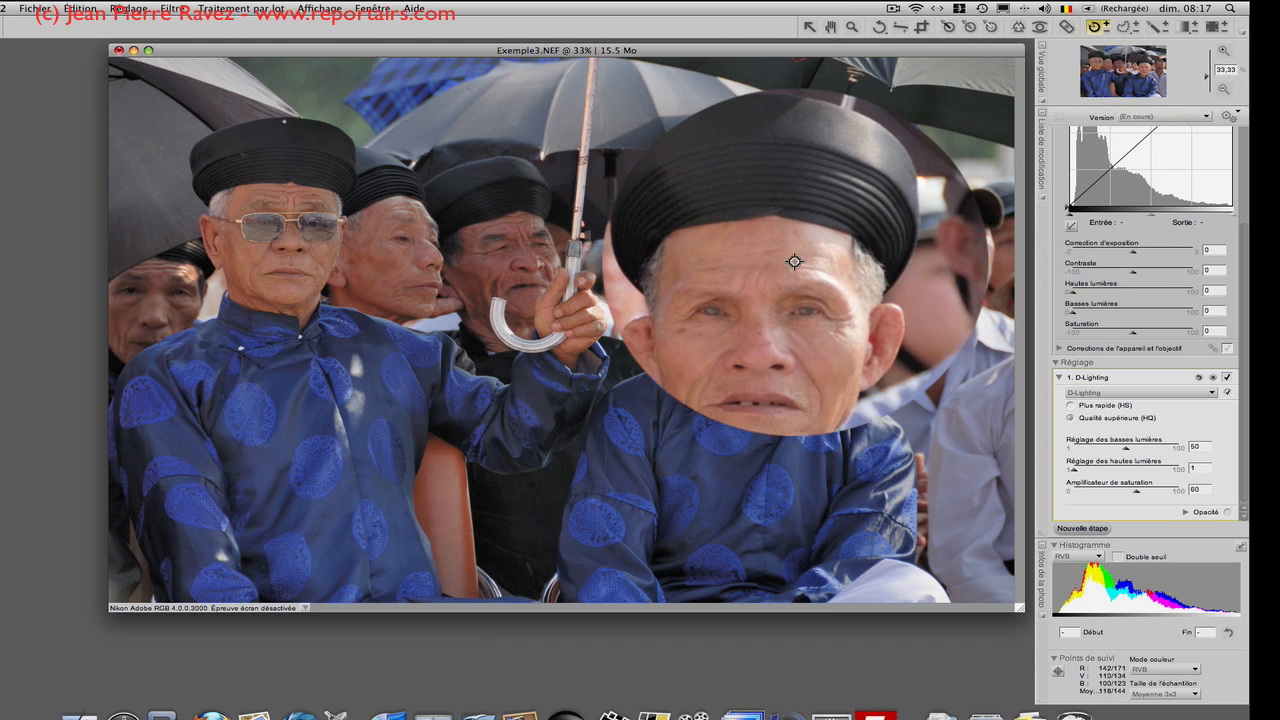
left_click(778, 308)
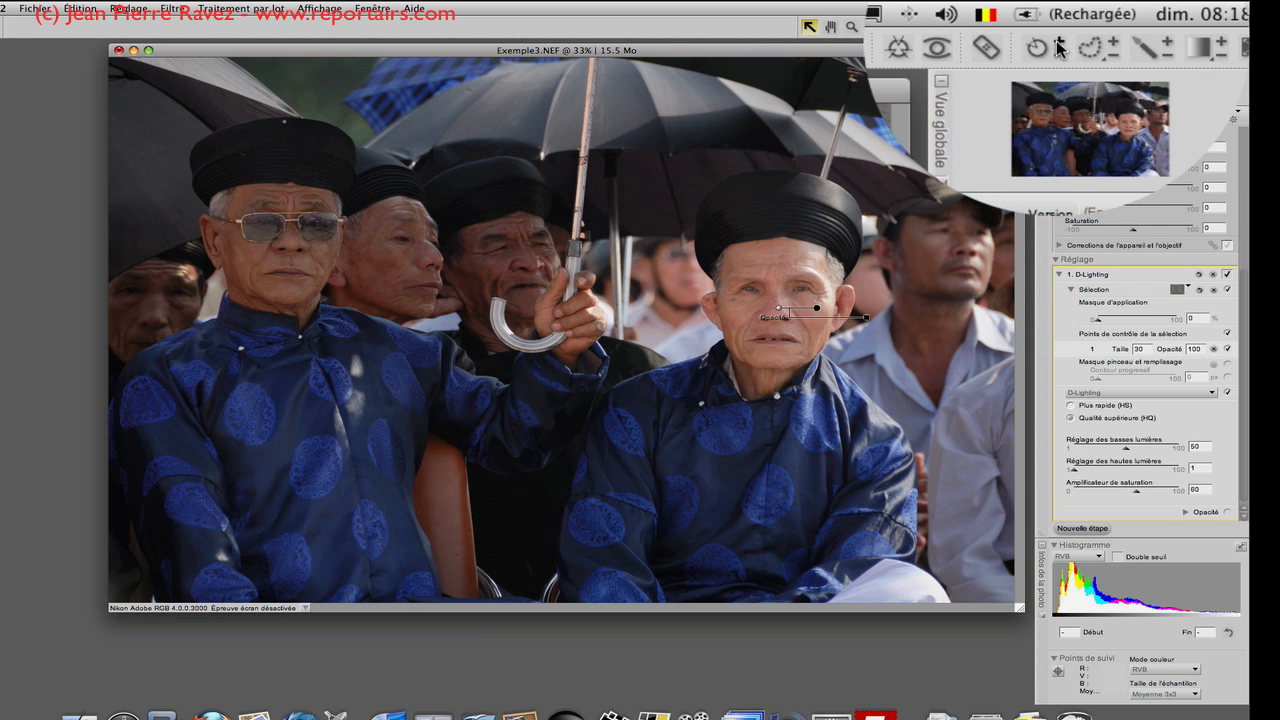
left_click(770, 455)
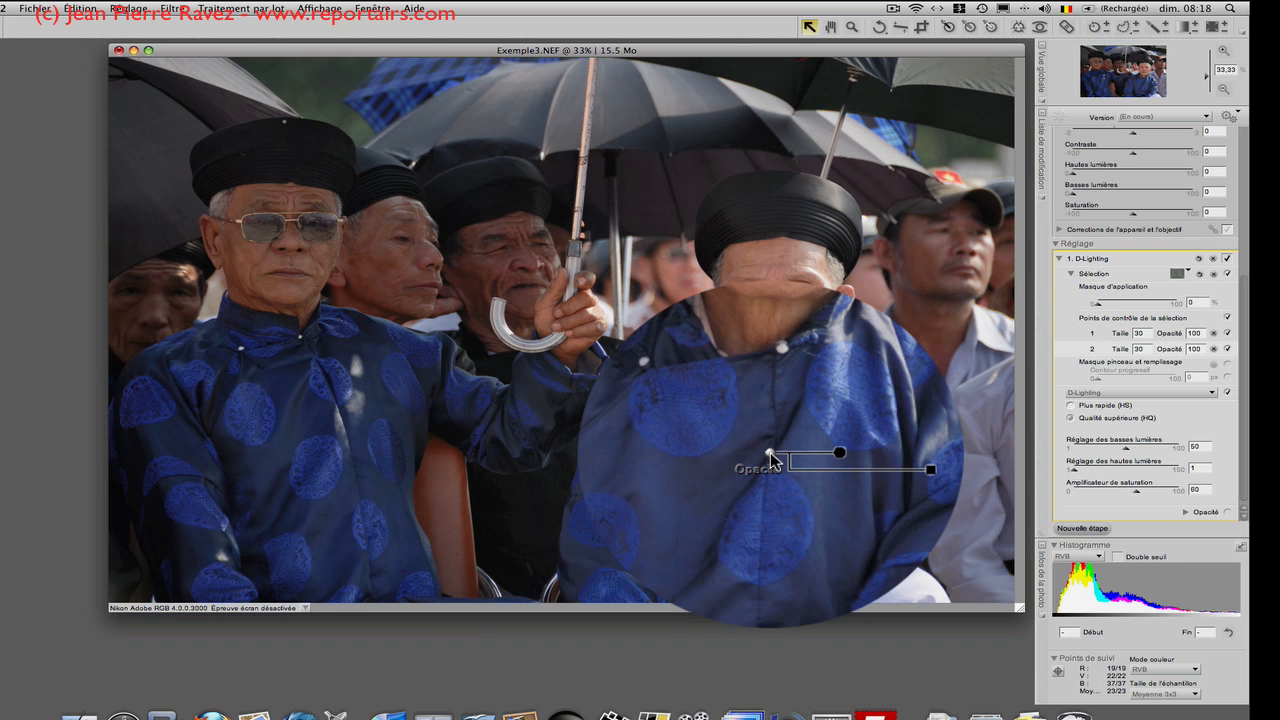
left_click_drag(770, 454, 291, 146)
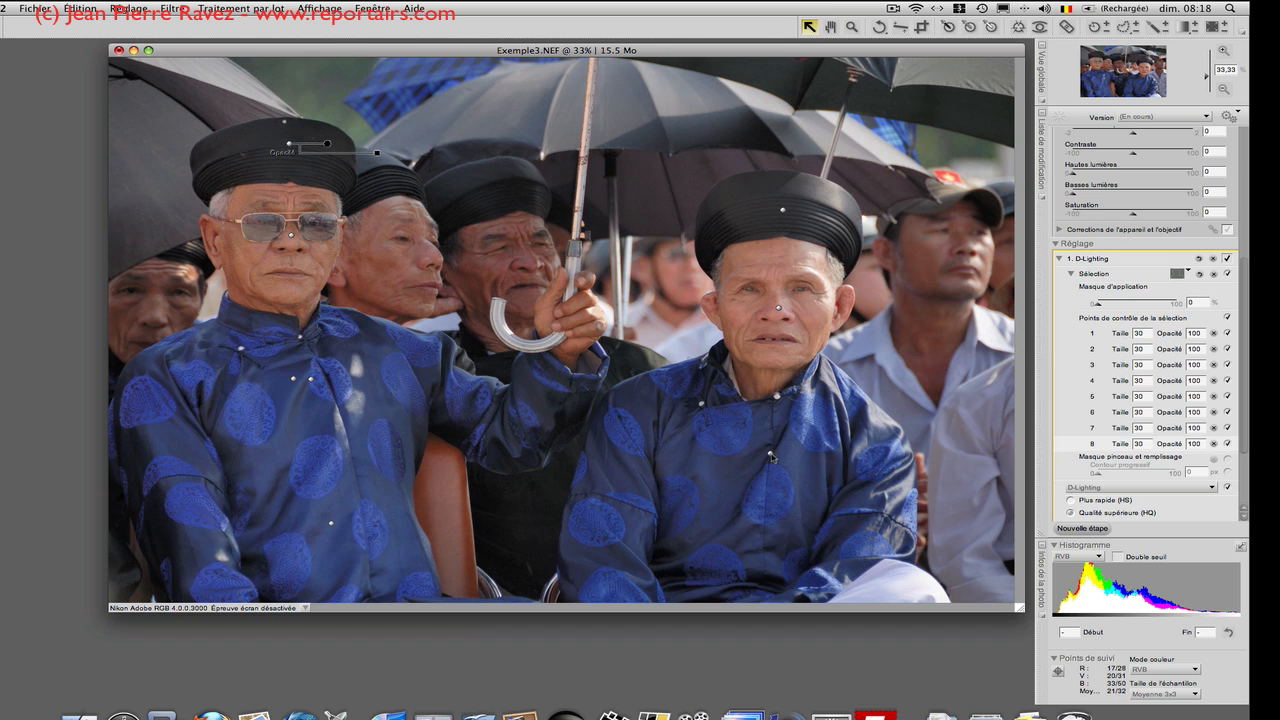
left_click_drag(770, 457, 523, 418)
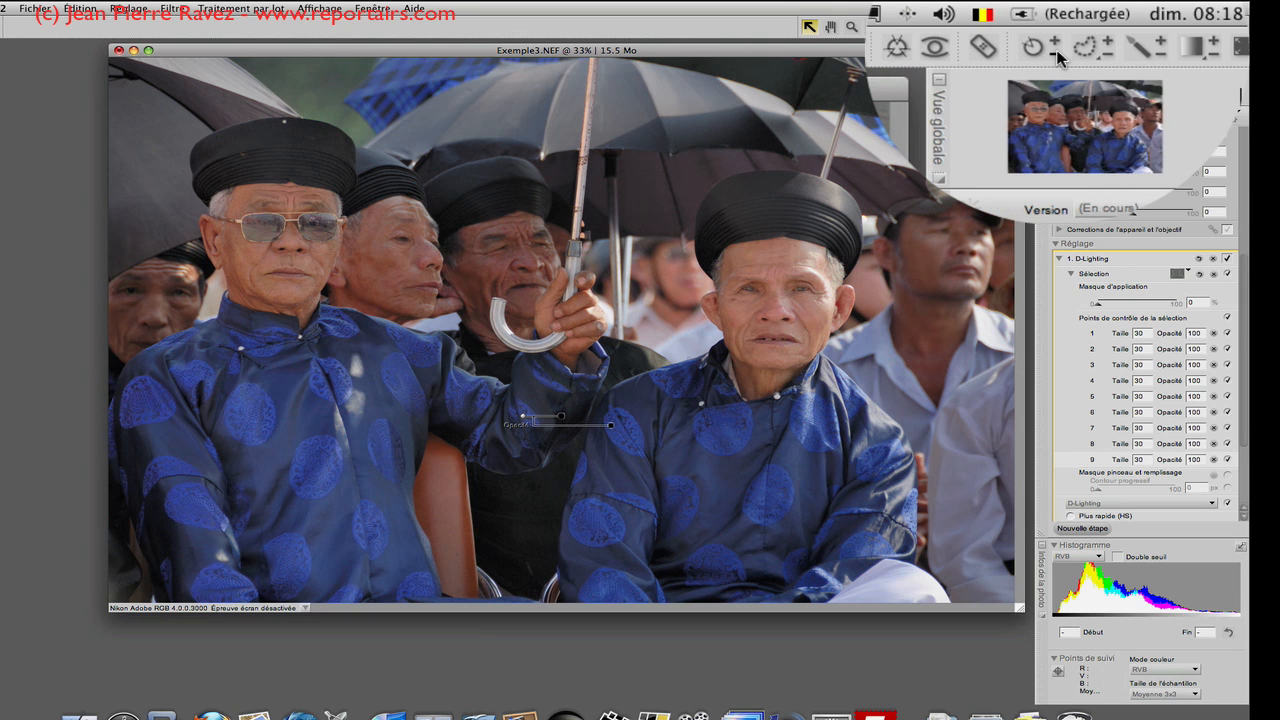
Place negative selection control points at 0 opacity on the neck of the capped man, the pale sleeve beside him and the central umbrellas.
left_click(928, 318)
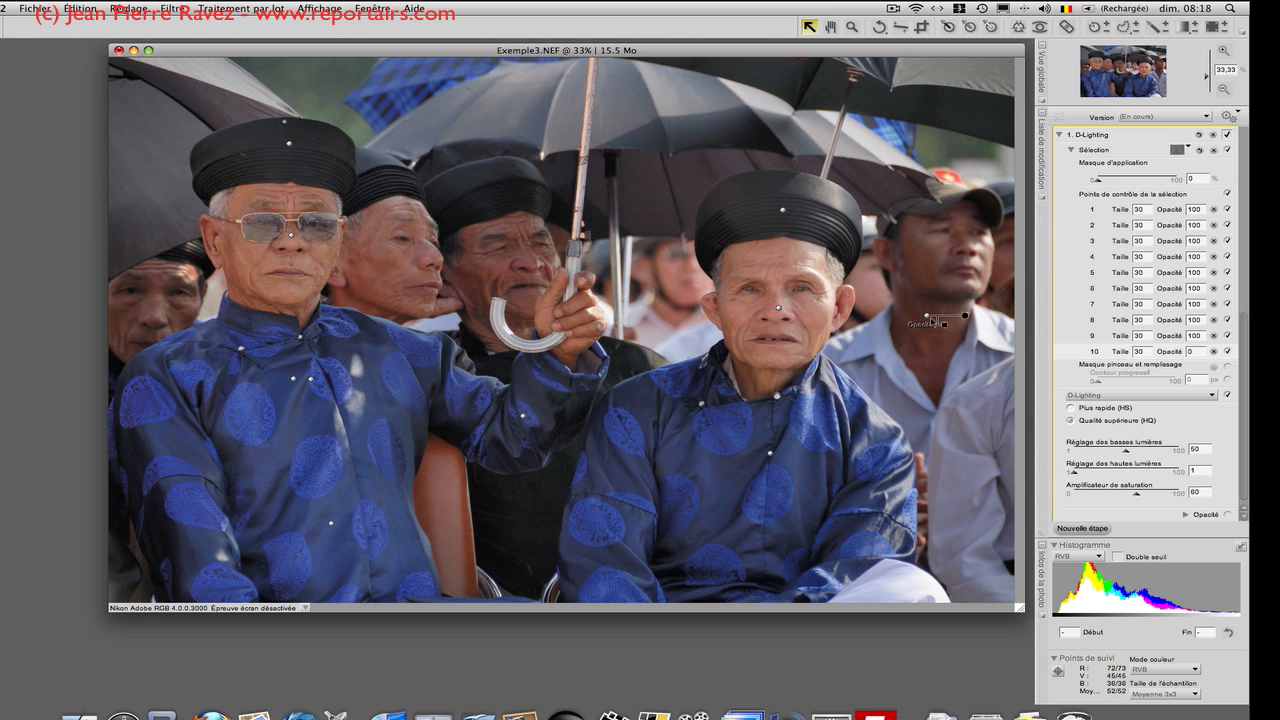
left_click(960, 479)
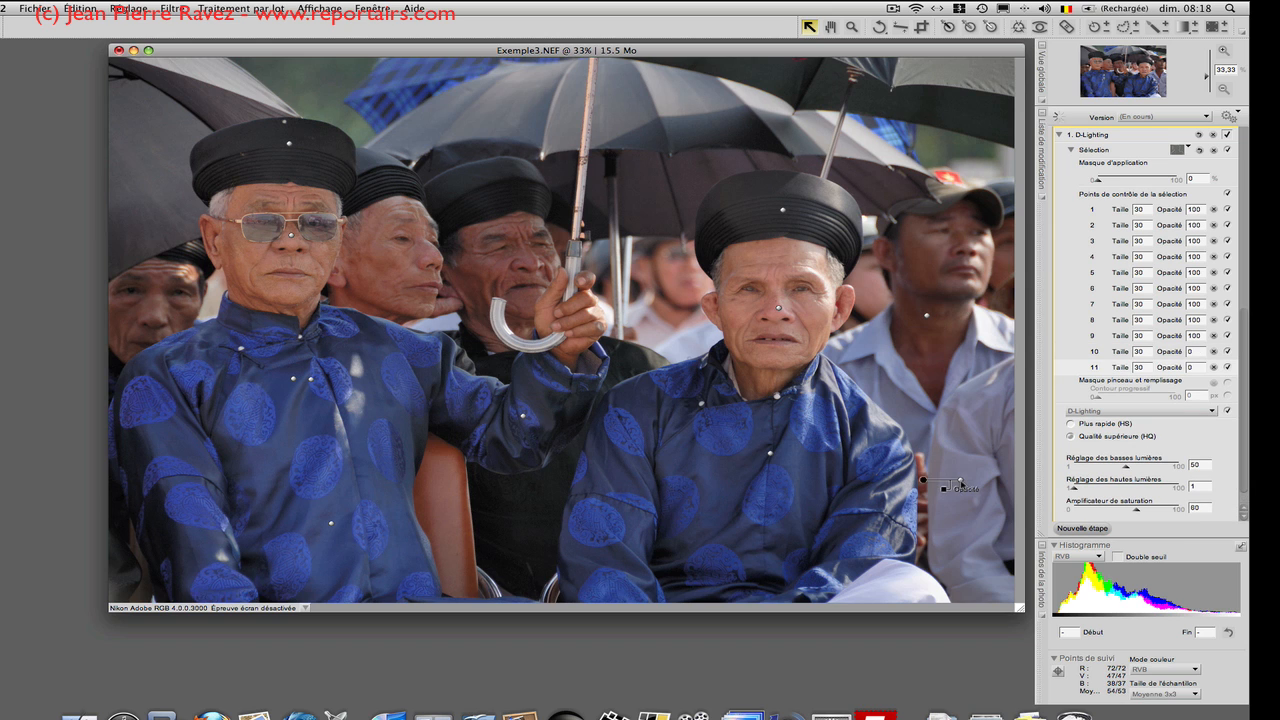
left_click(930, 162)
left_click(868, 140)
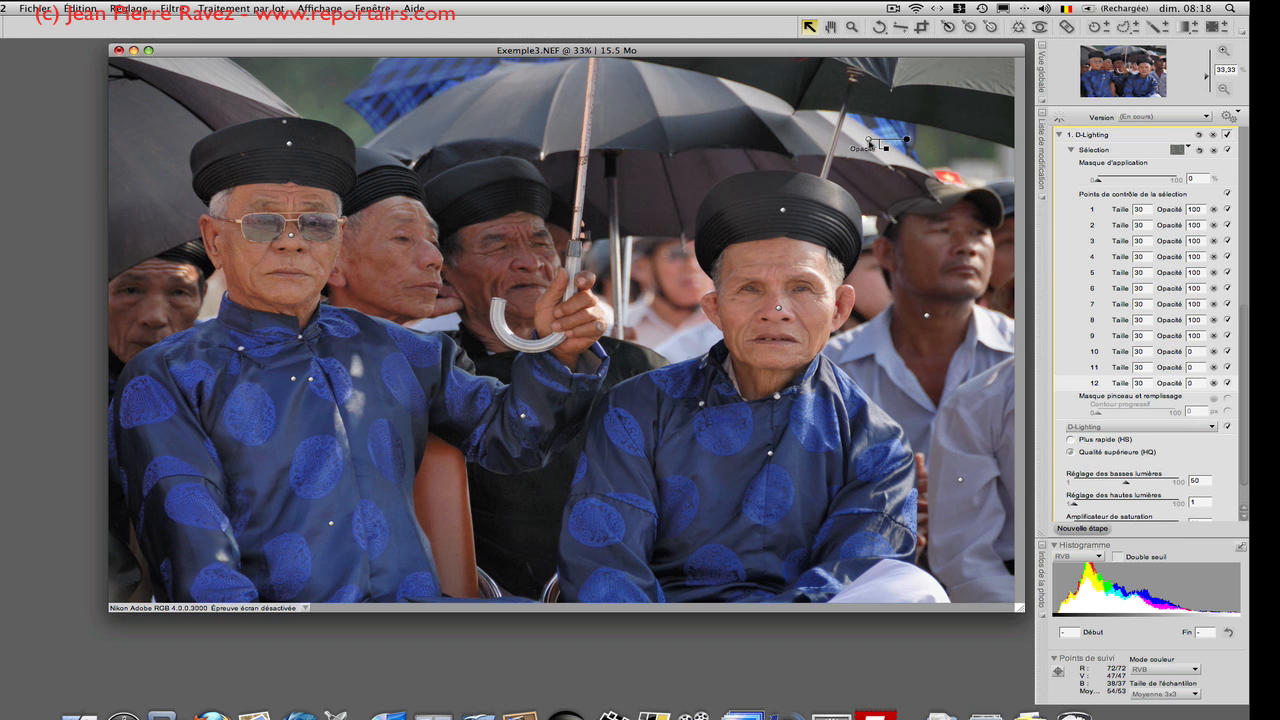
left_click_drag(740, 127, 665, 107)
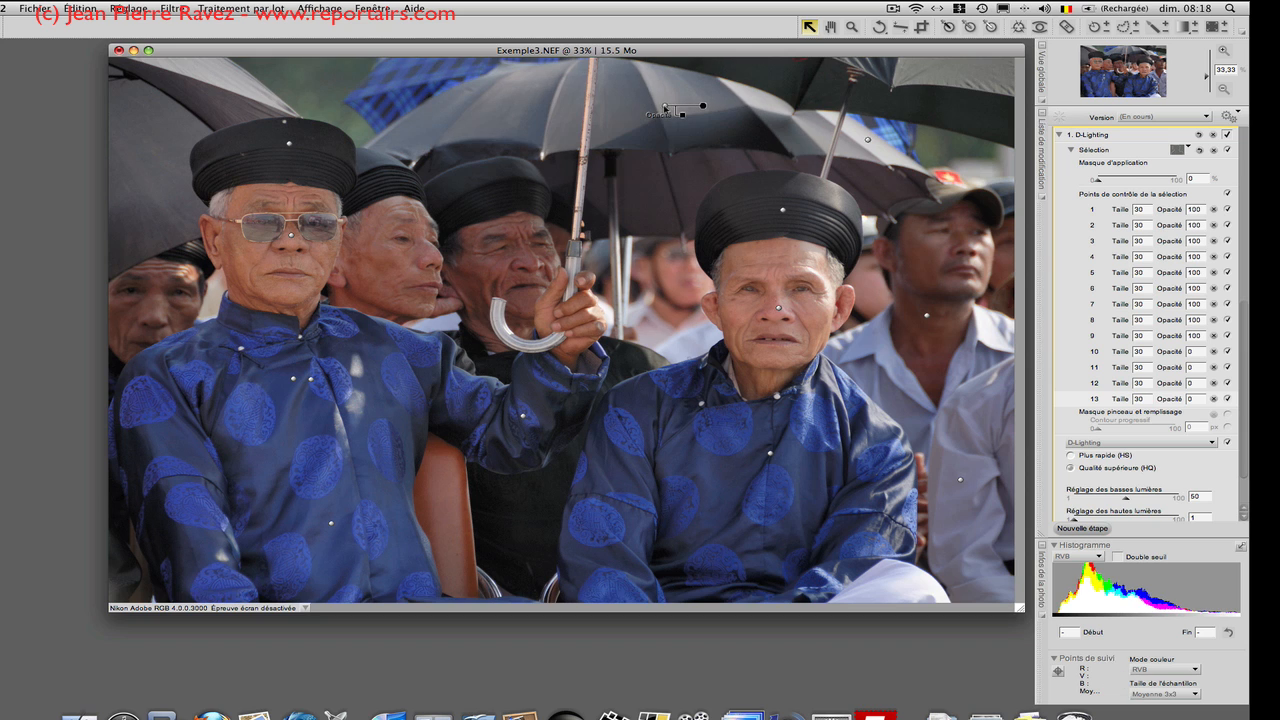
Place negative selection control points on the remaining background men's faces, the far-side umbrellas and the white shirt between the two front men.
left_click(529, 258)
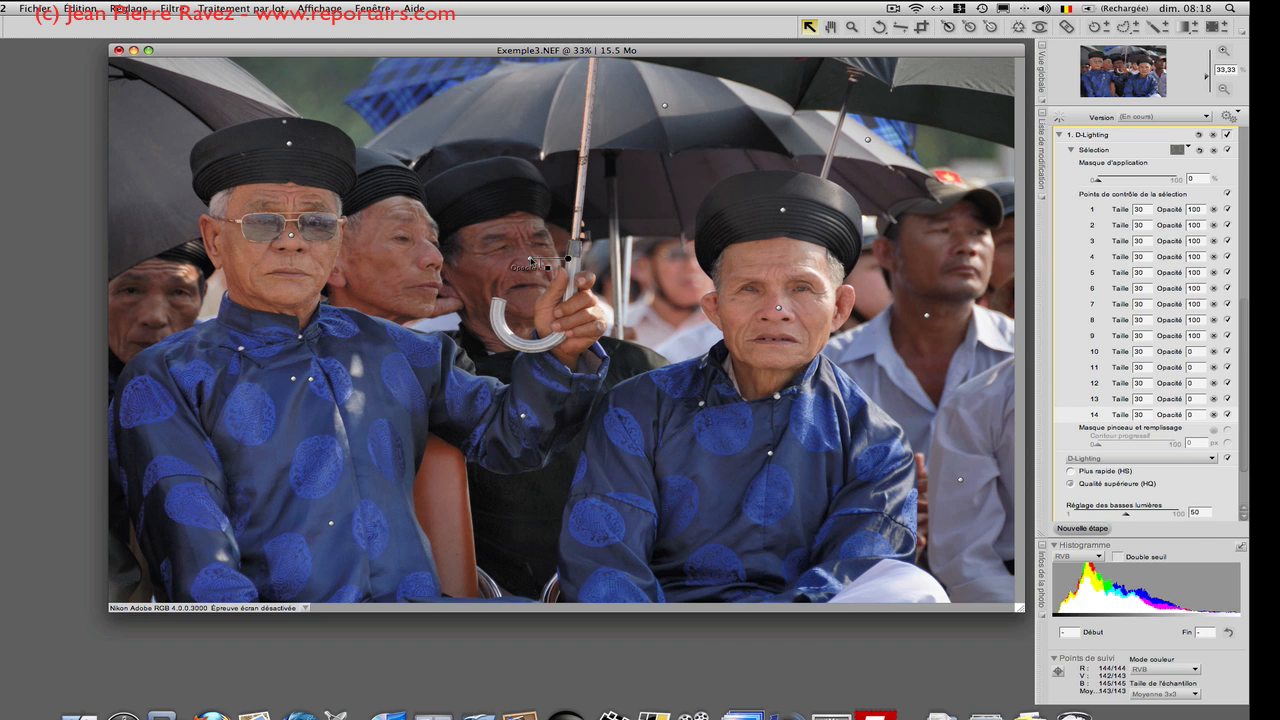
left_click(433, 260)
left_click_drag(433, 260, 386, 258)
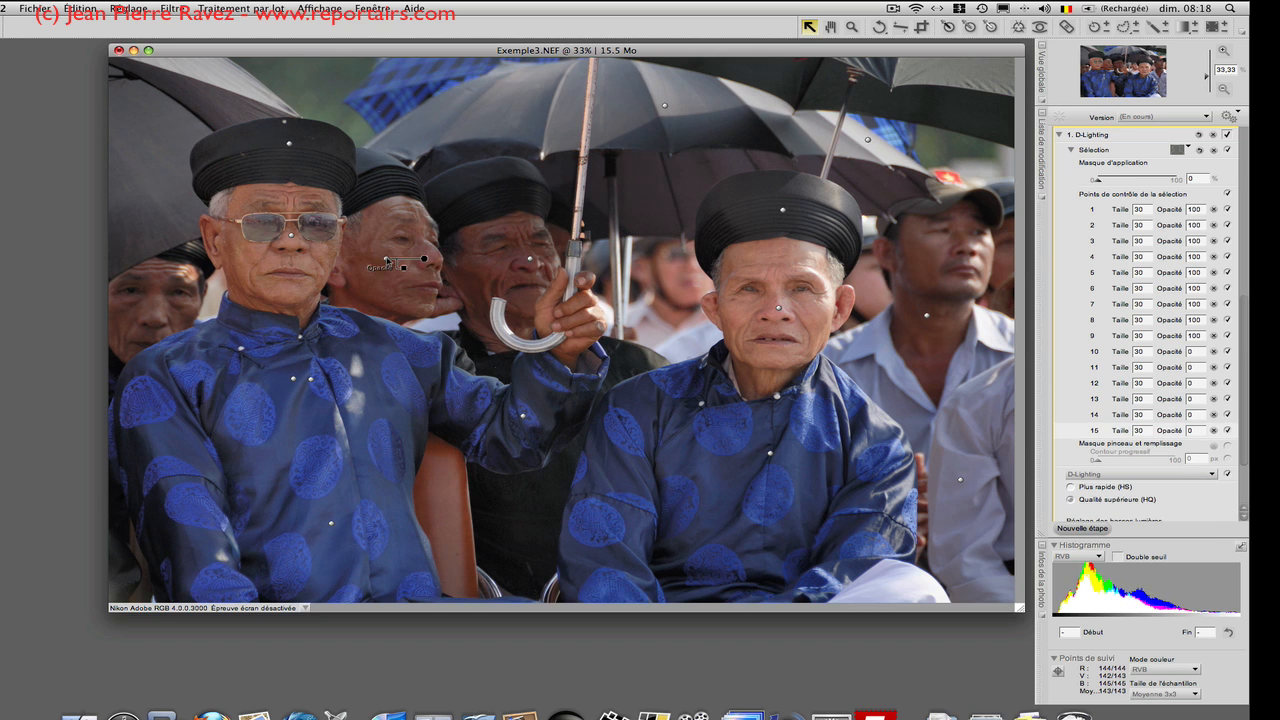
left_click(398, 120)
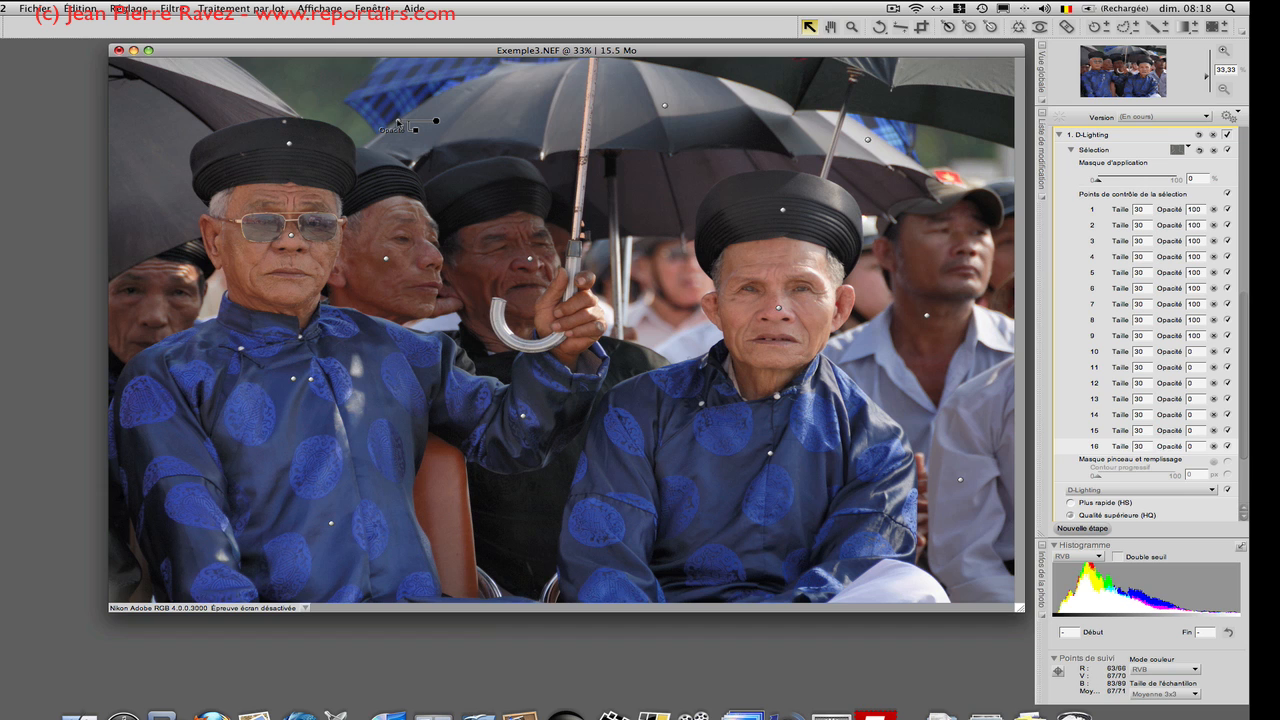
left_click(194, 98)
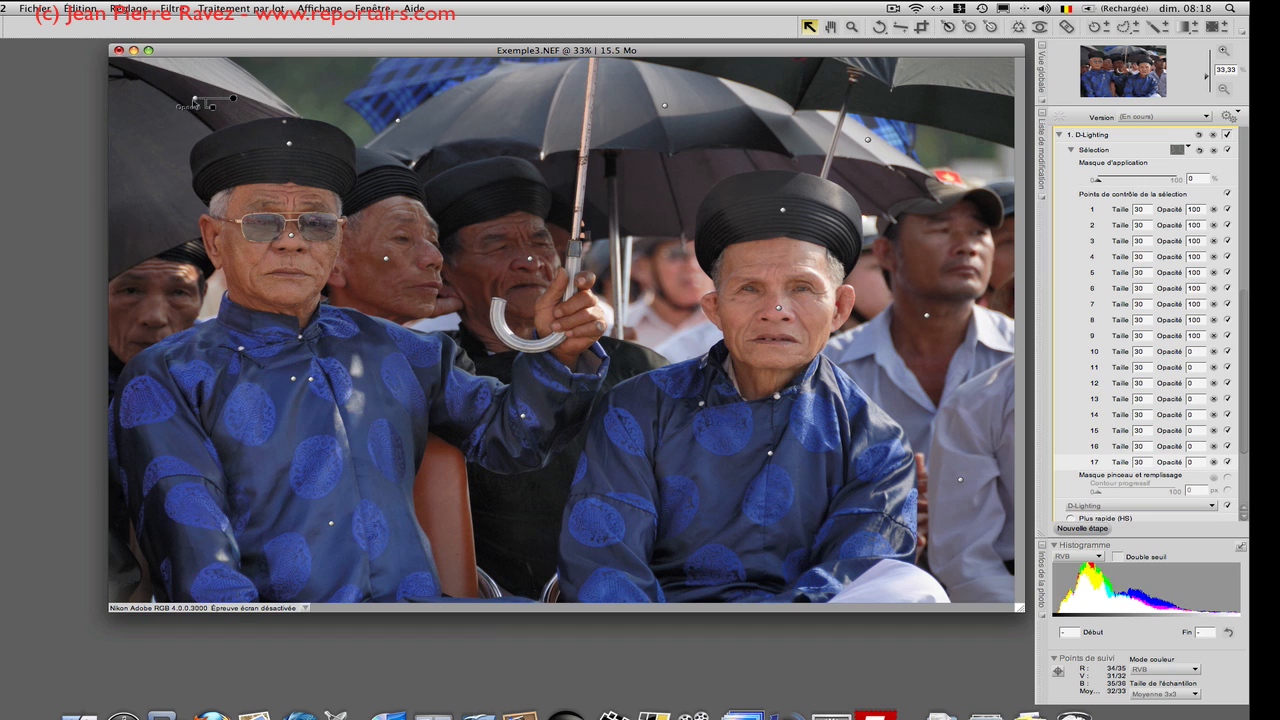
left_click(168, 195)
left_click_drag(168, 195, 158, 270)
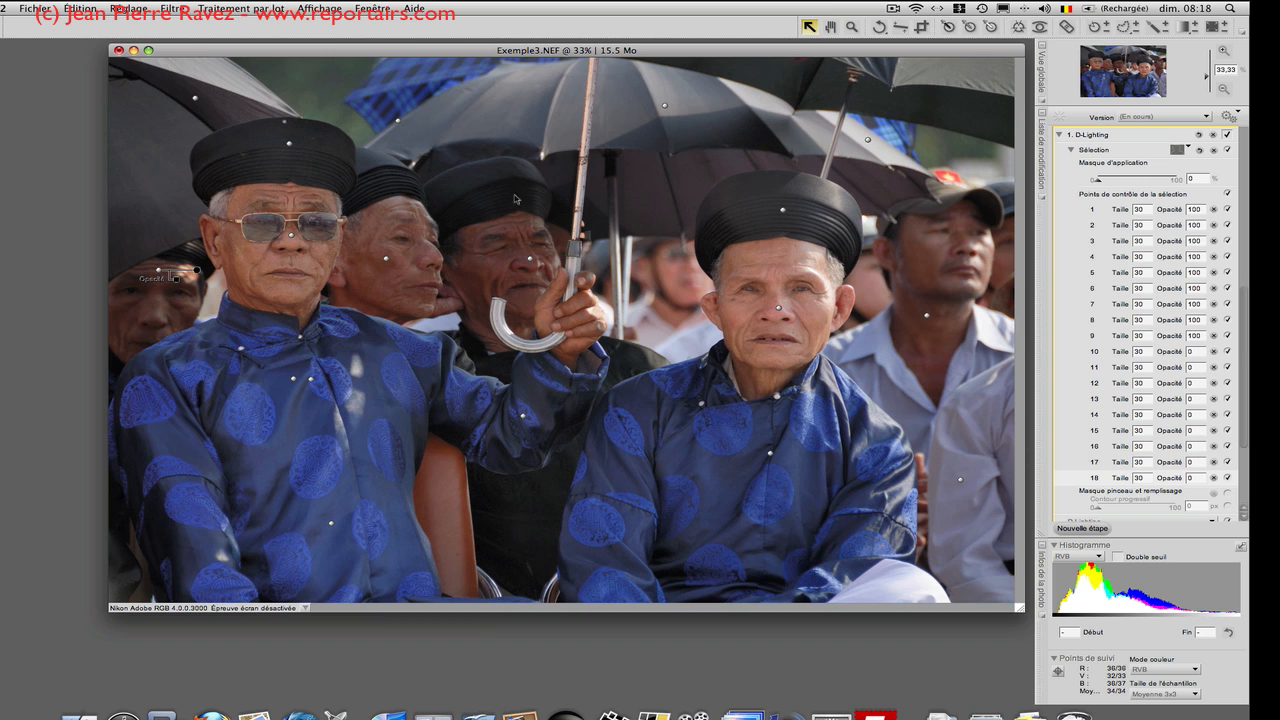
left_click(668, 114)
left_click_drag(668, 114, 673, 342)
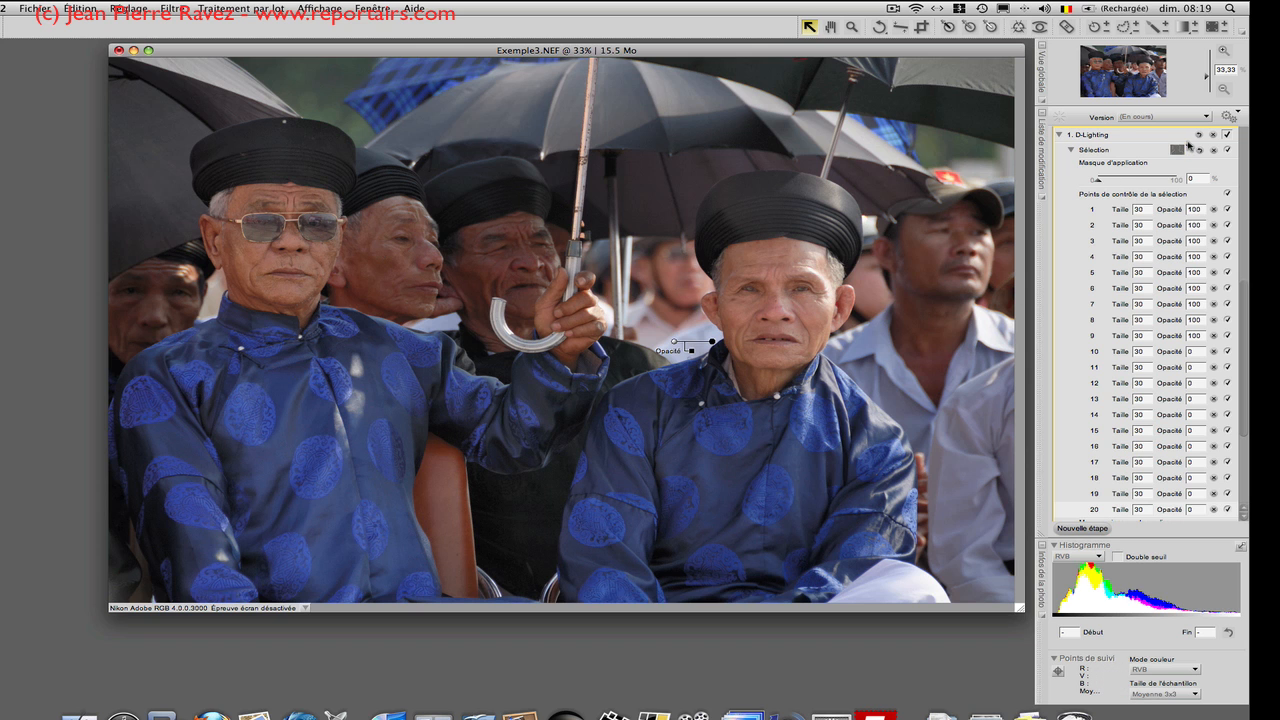
Display the selection overlay and add a positive control point on the outer sleeve of the front man without glasses.
left_click(1188, 148)
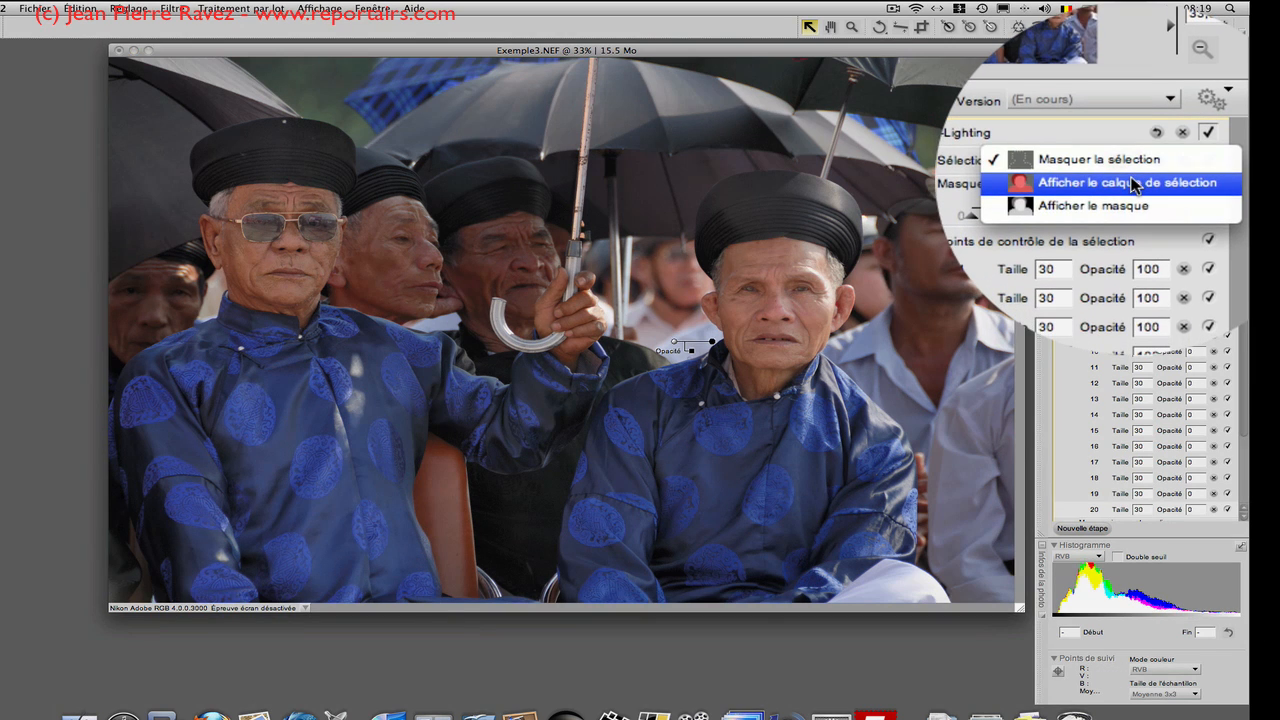
left_click(1135, 184)
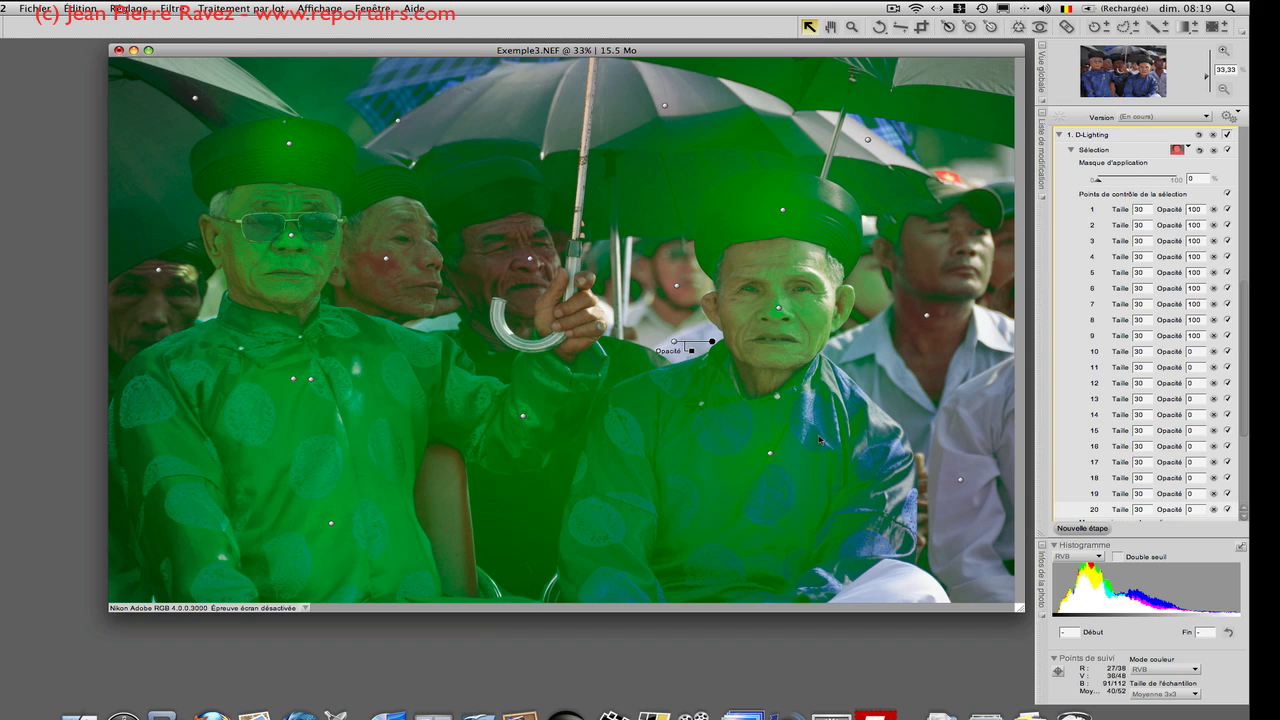
left_click_drag(771, 456, 873, 459)
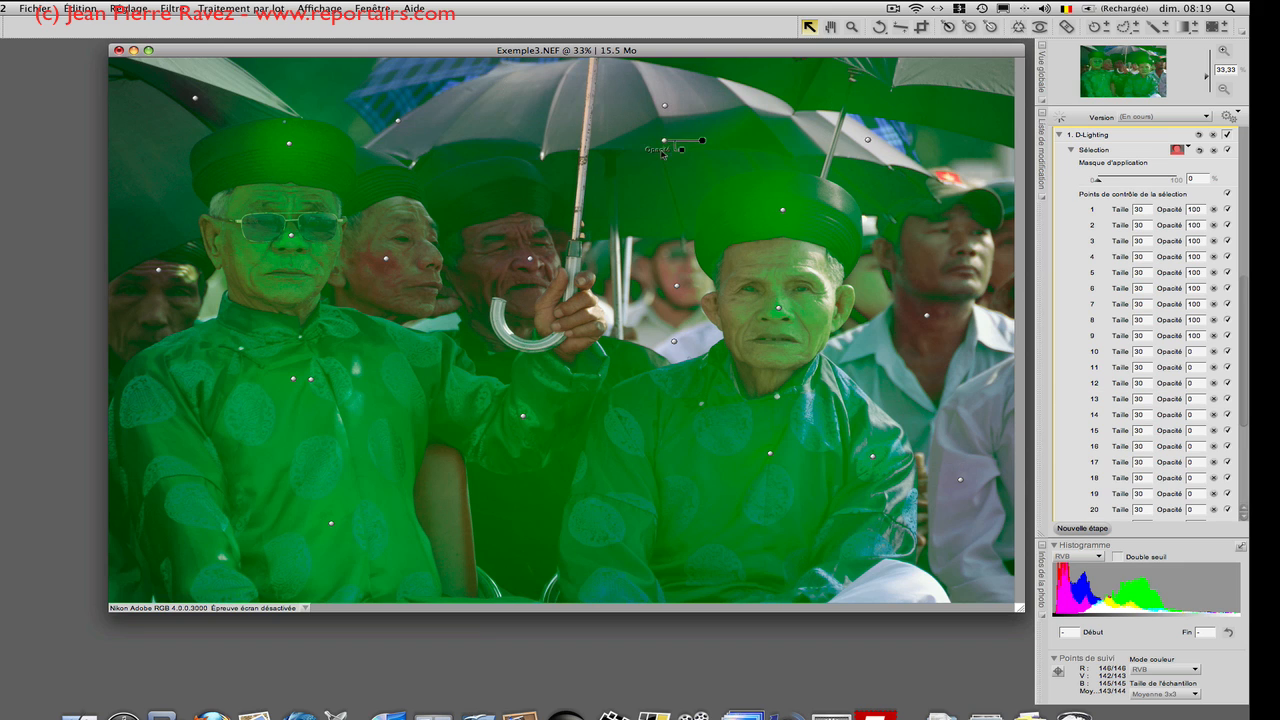
Add negative control points on the umbrella's dark underside, the dark robe between the front men, the second-row hat, the green background and the cap.
left_click(686, 186)
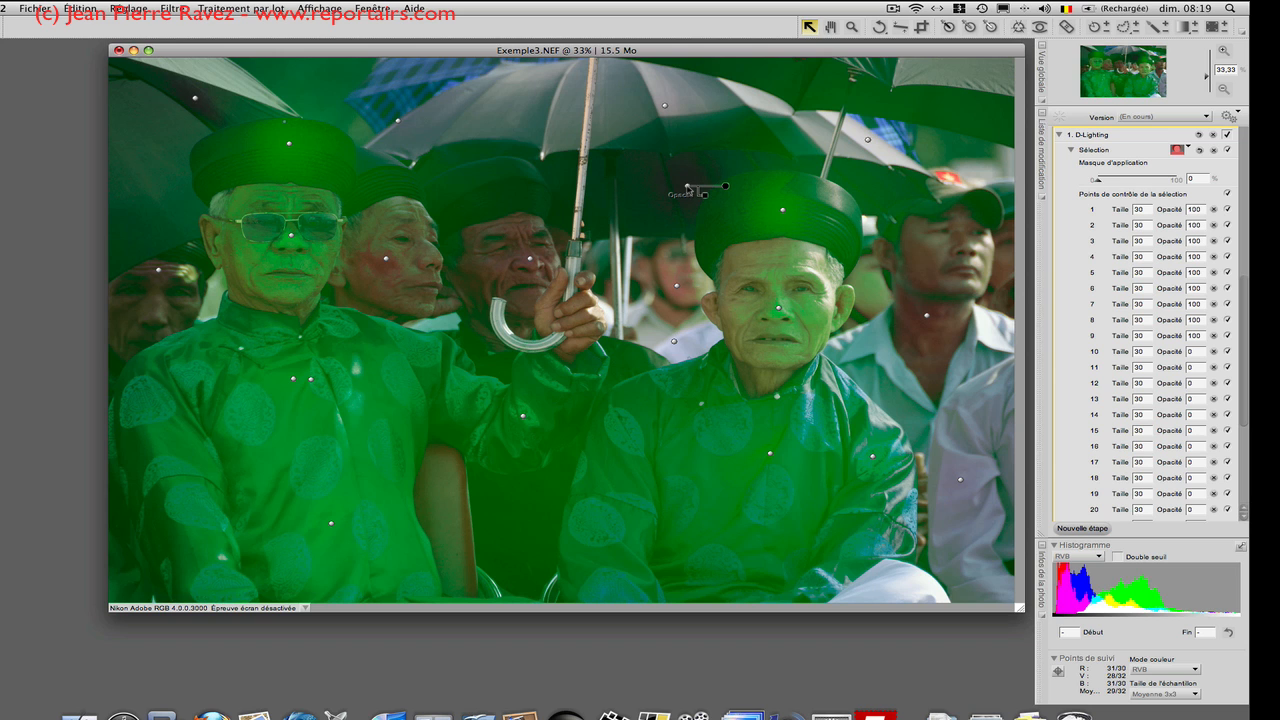
left_click(524, 527)
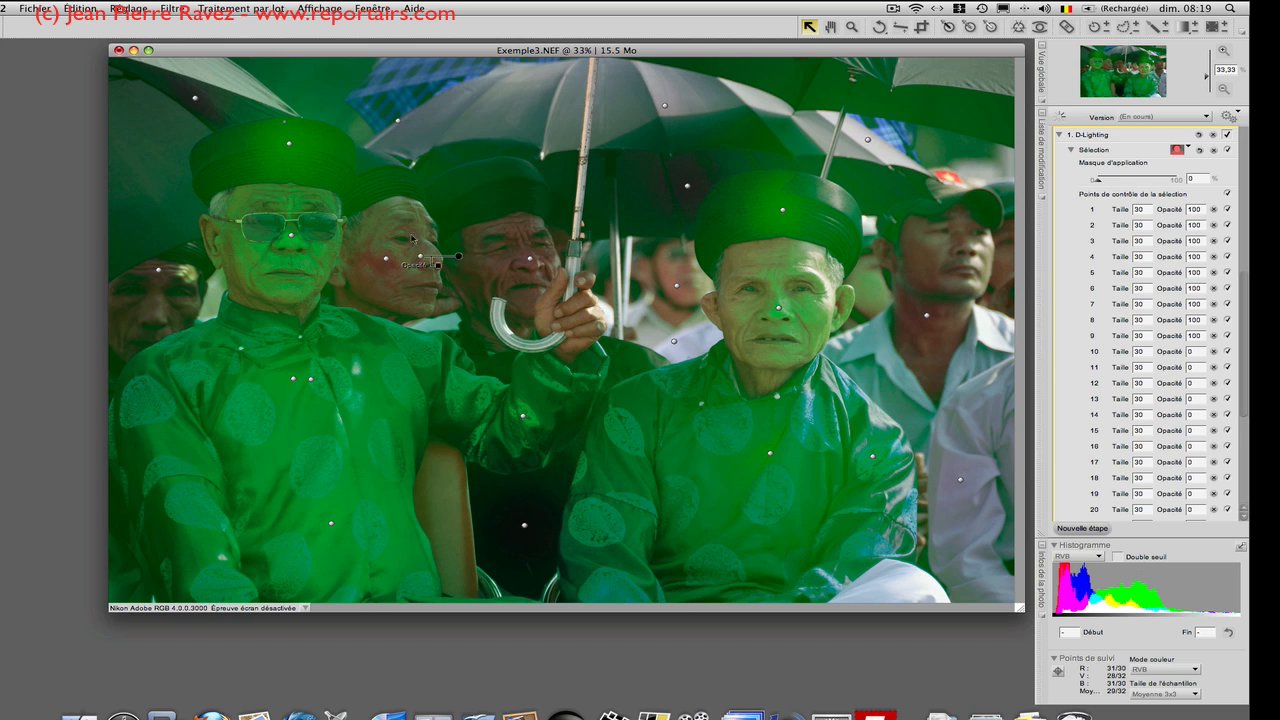
left_click(381, 183)
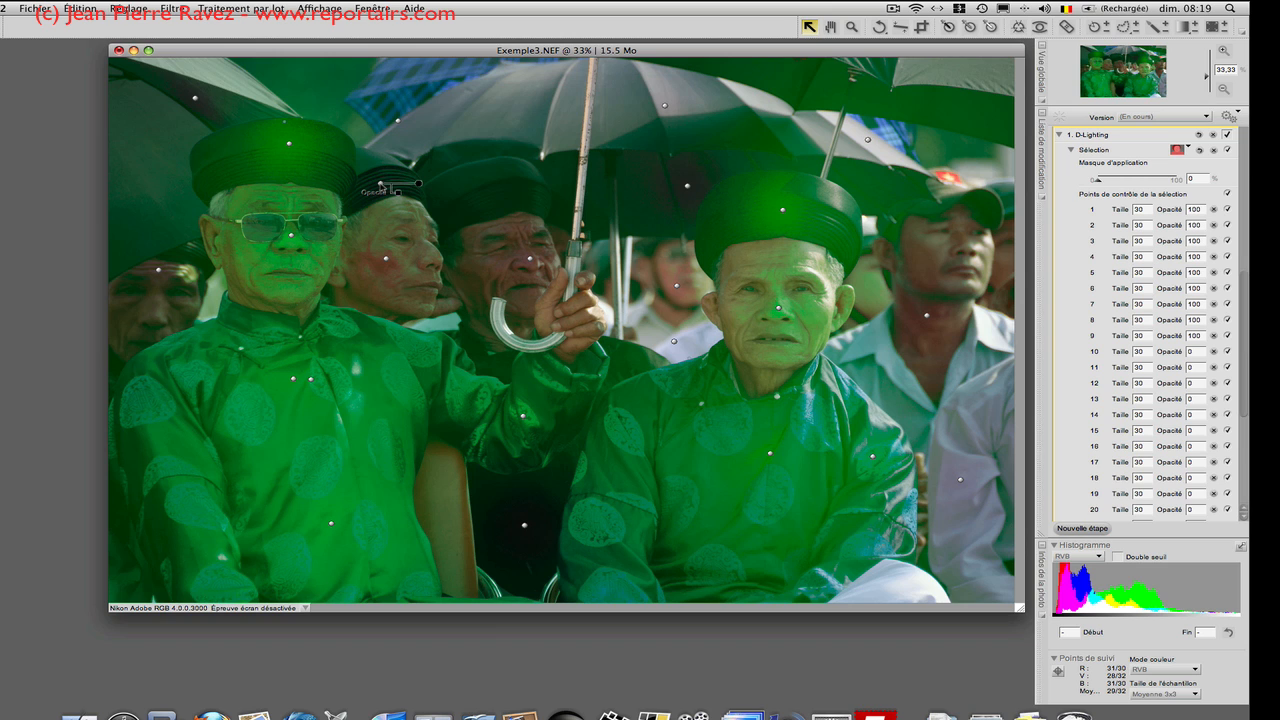
left_click(357, 104)
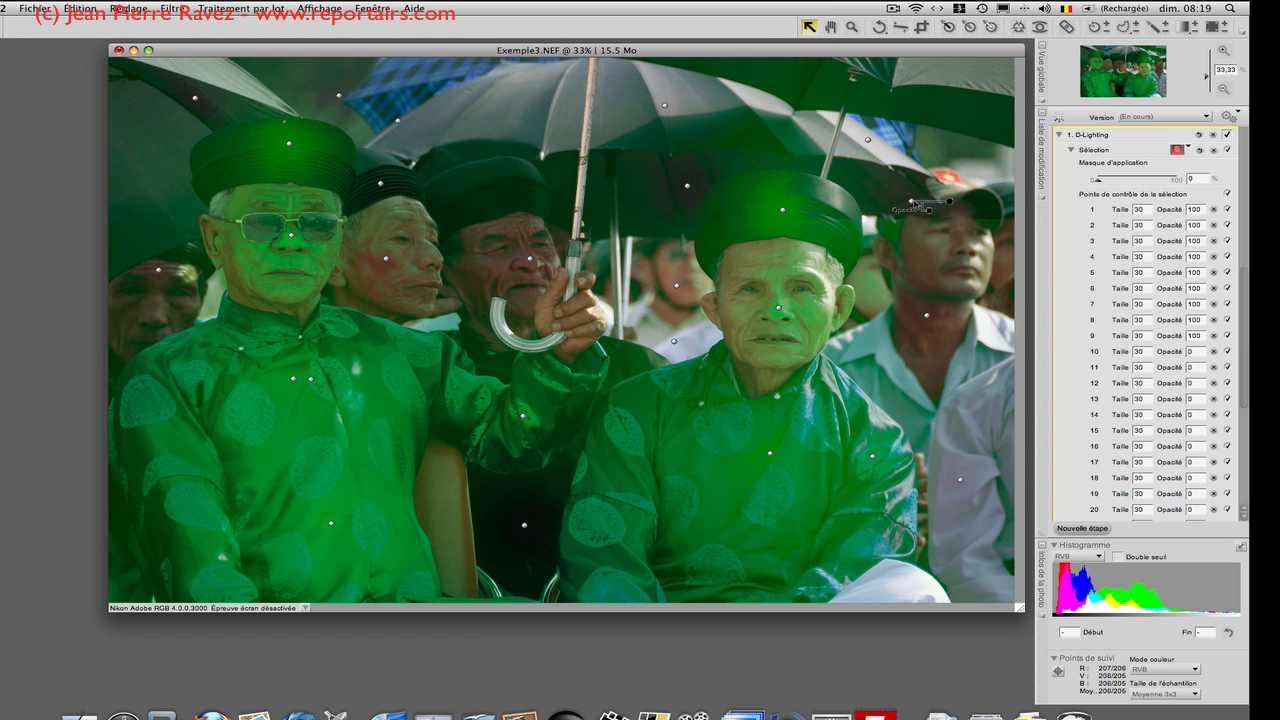
left_click(911, 202)
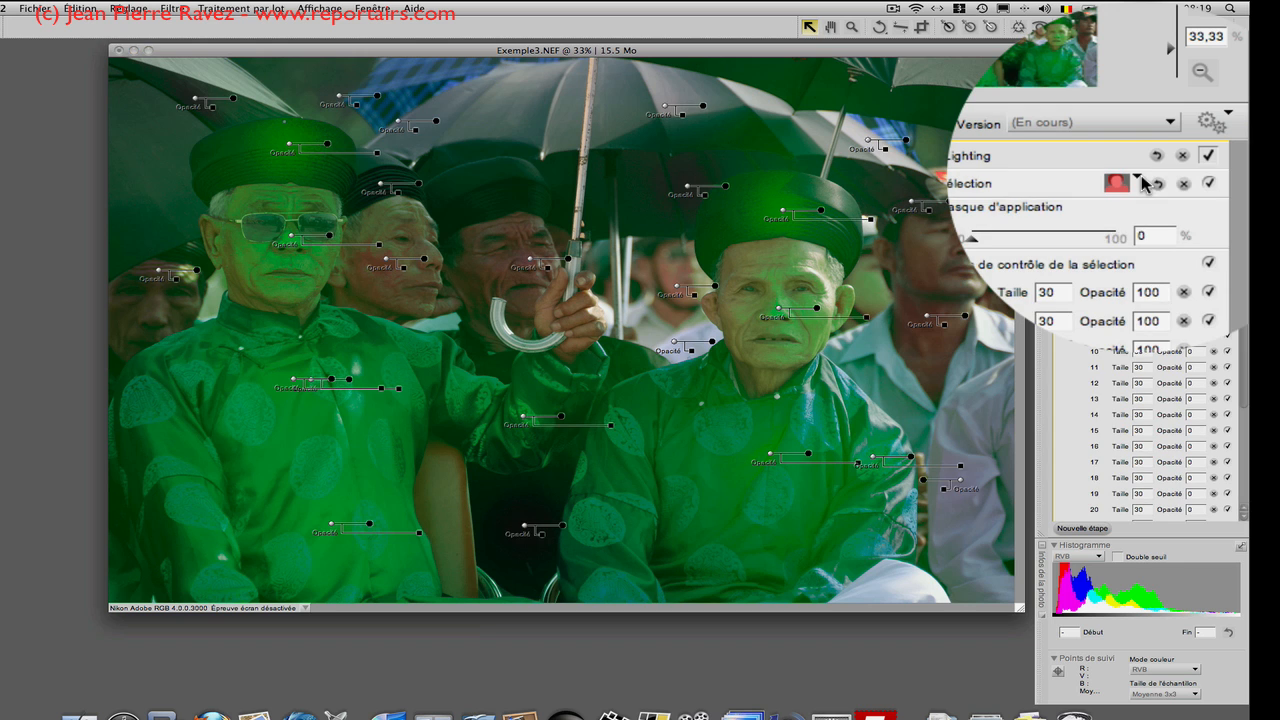
Hide the selection overlay, and switch D-Lighting off and back on to compare the photo before and after.
left_click(1143, 181)
left_click(1172, 153)
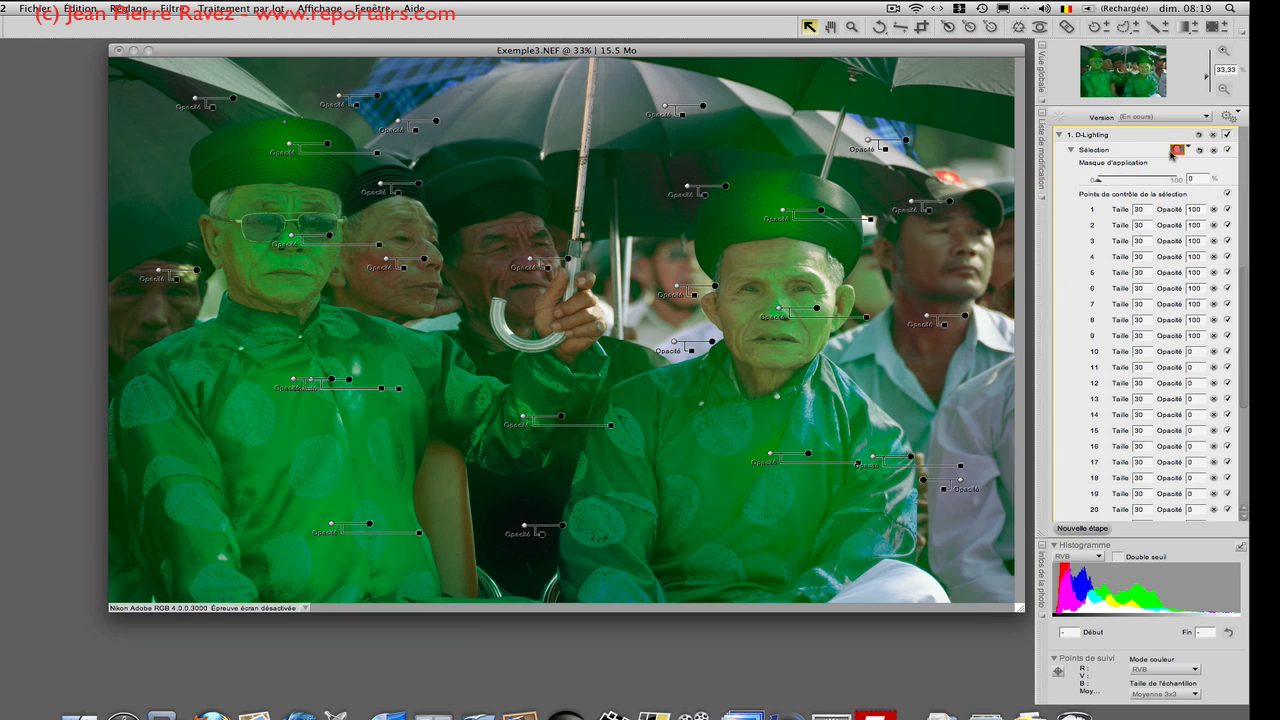
left_click(1226, 134)
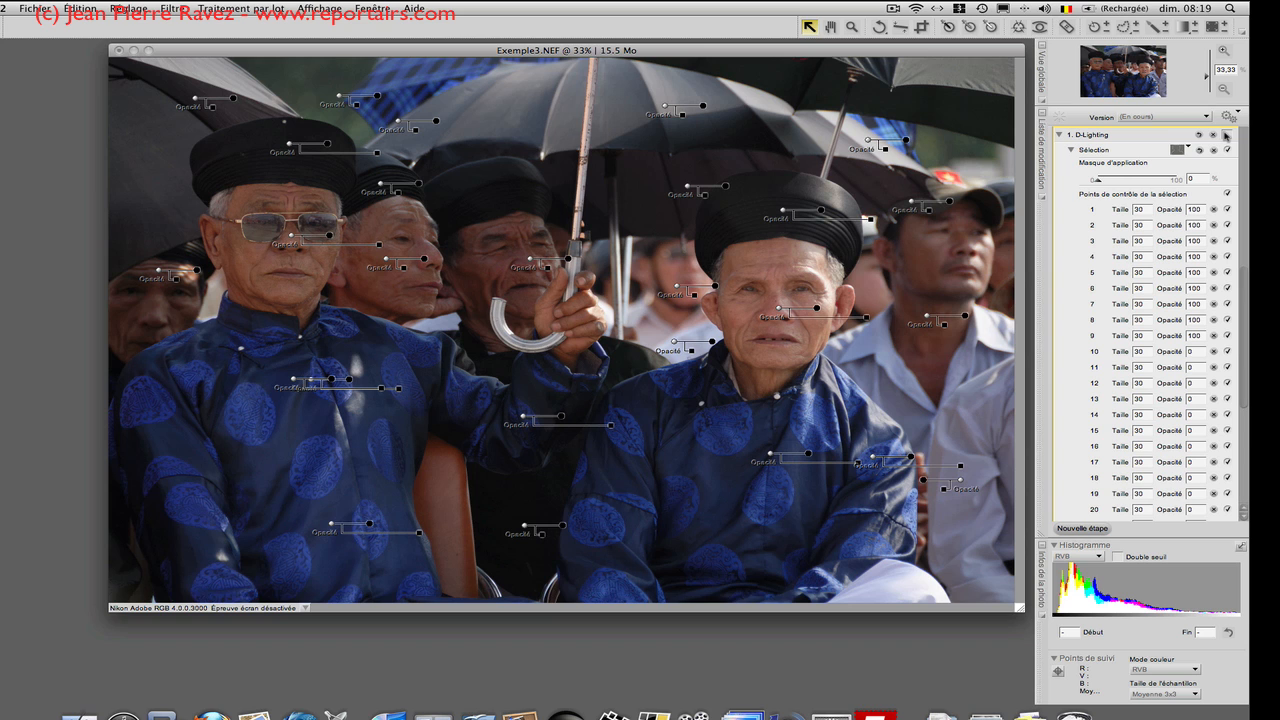
left_click(1227, 135)
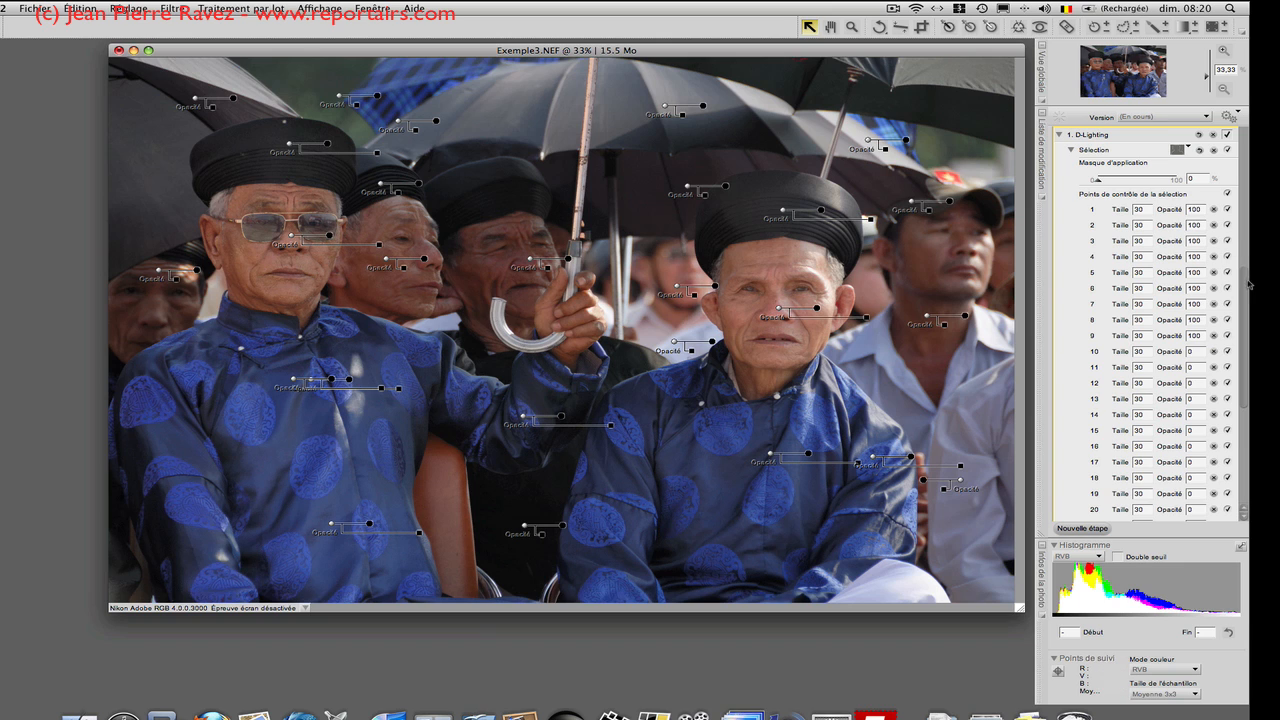
Add a Gaussian blur (Flou gaussien) adjustment after D-Lighting and set its radius to 12,61 px.
left_click_drag(1246, 326, 1241, 447)
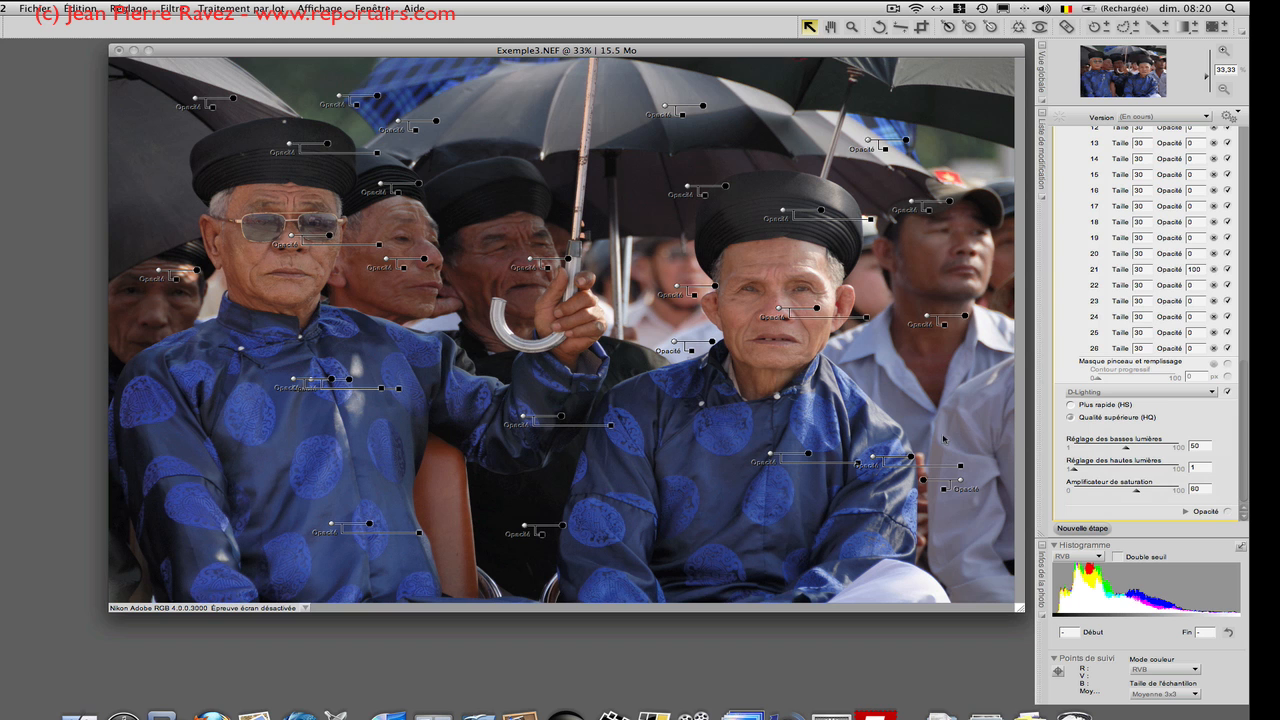
left_click(1051, 529)
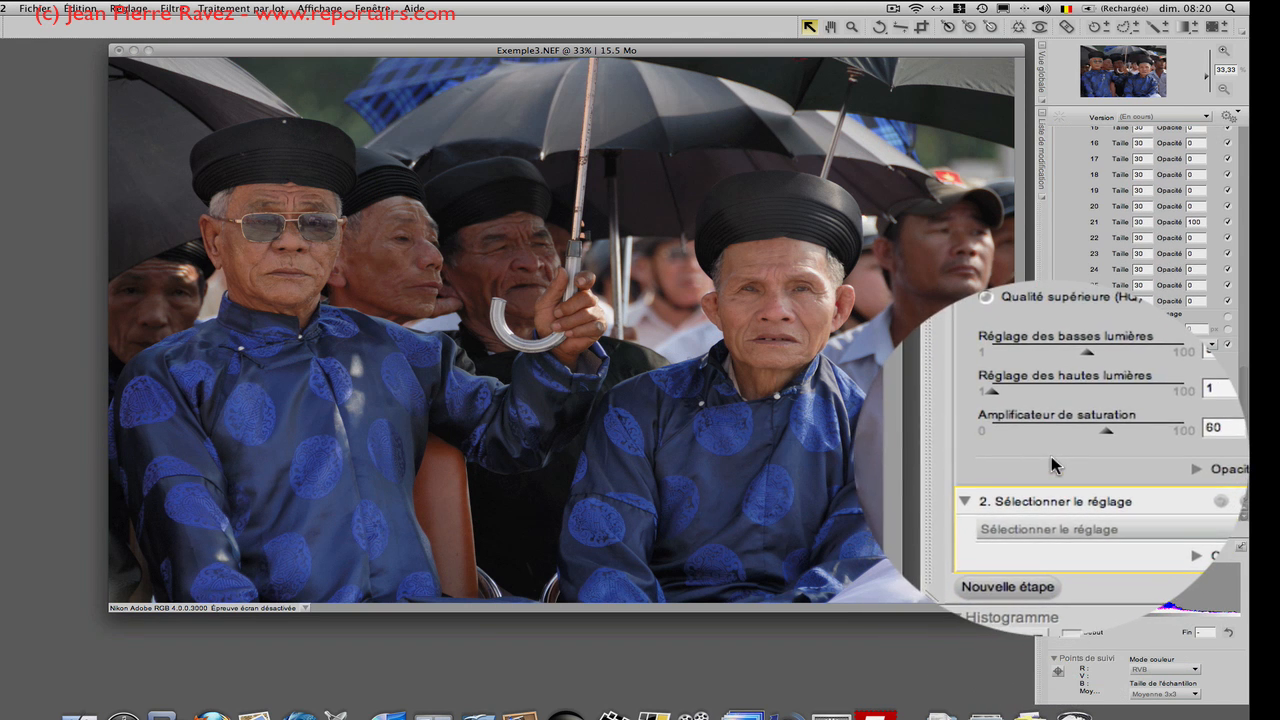
left_click(1095, 529)
mouse_move(1052, 506)
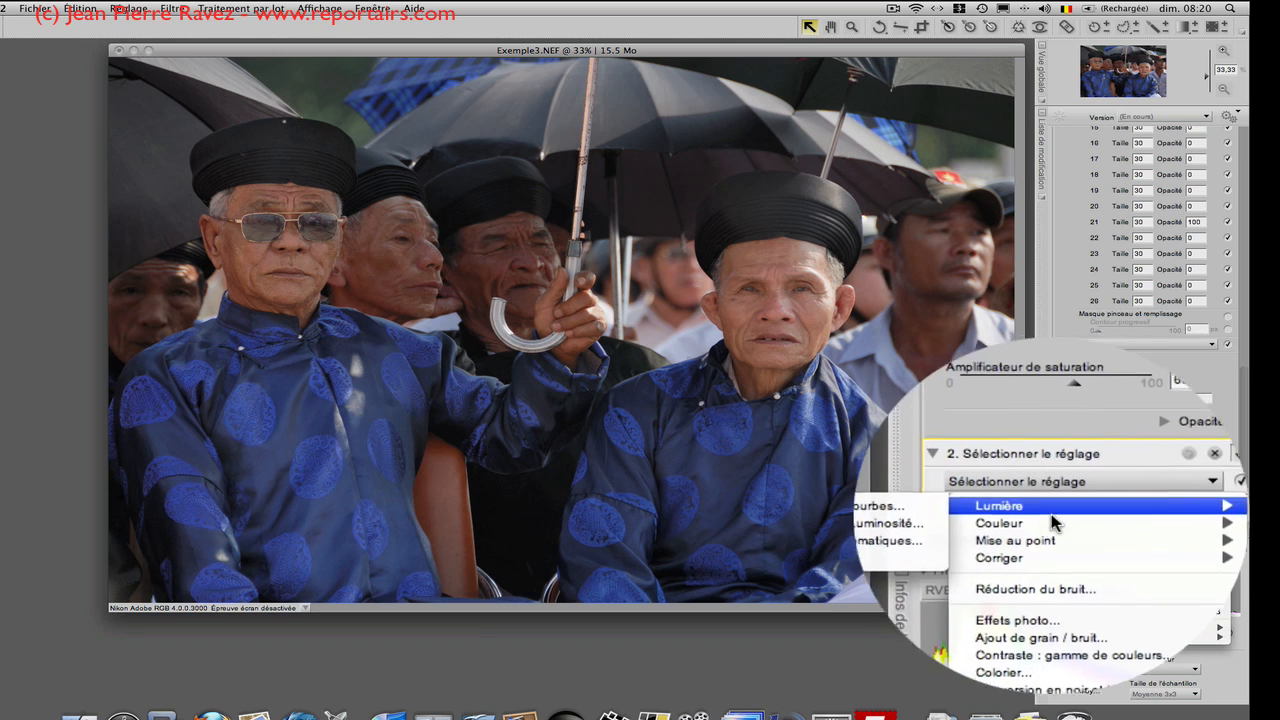
mouse_move(1050, 538)
left_click(1020, 524)
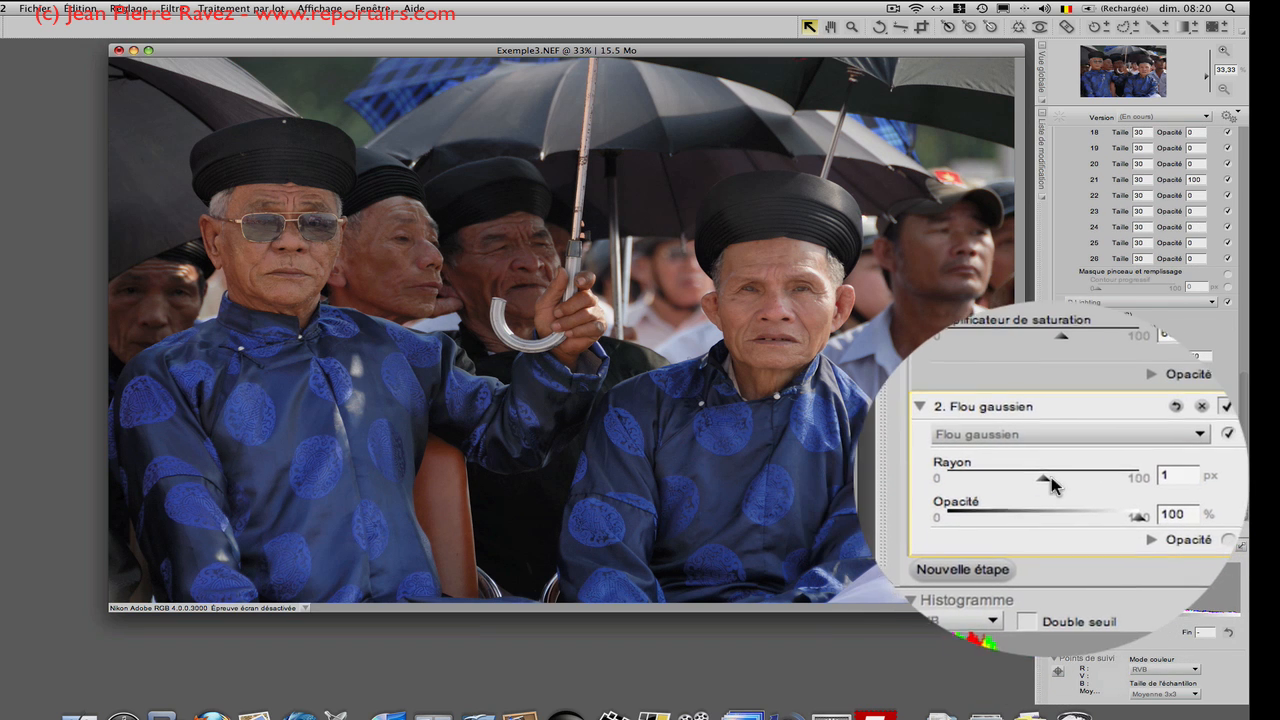
left_click_drag(1051, 477, 1079, 482)
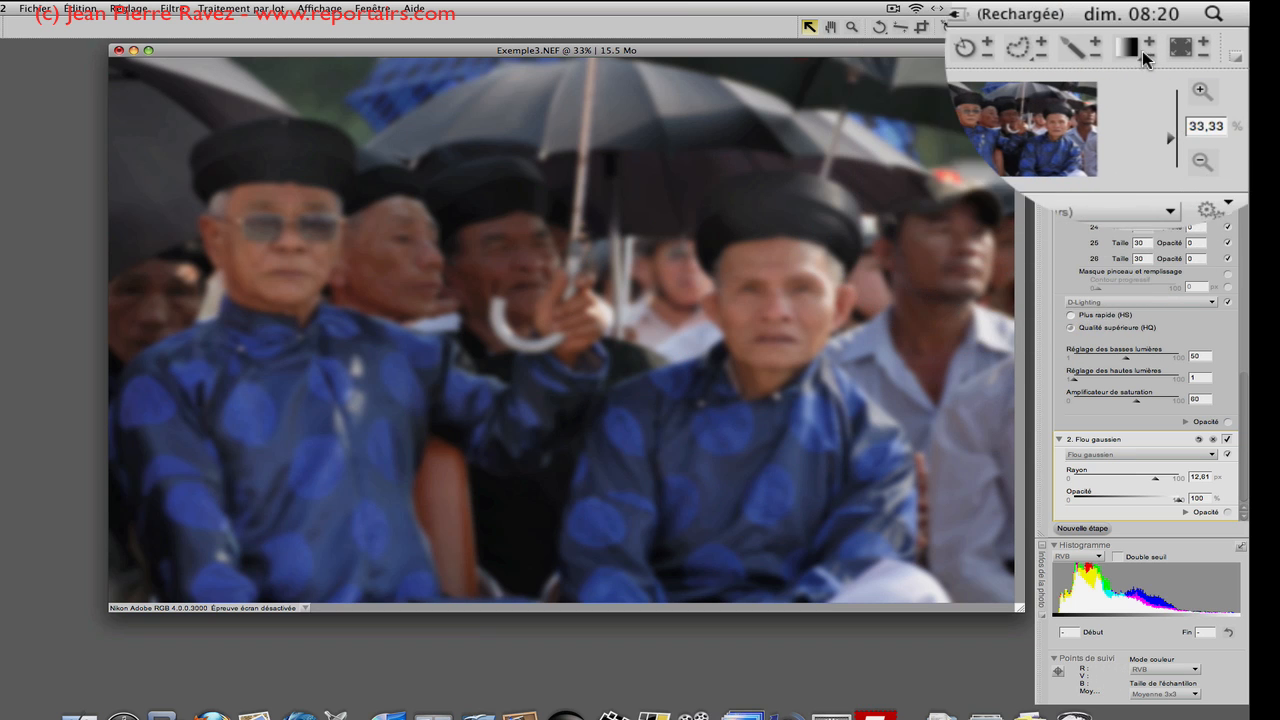
Erase the blur from the hat and face of the front man without glasses using a 532 px subtracting selection brush.
left_click(1099, 57)
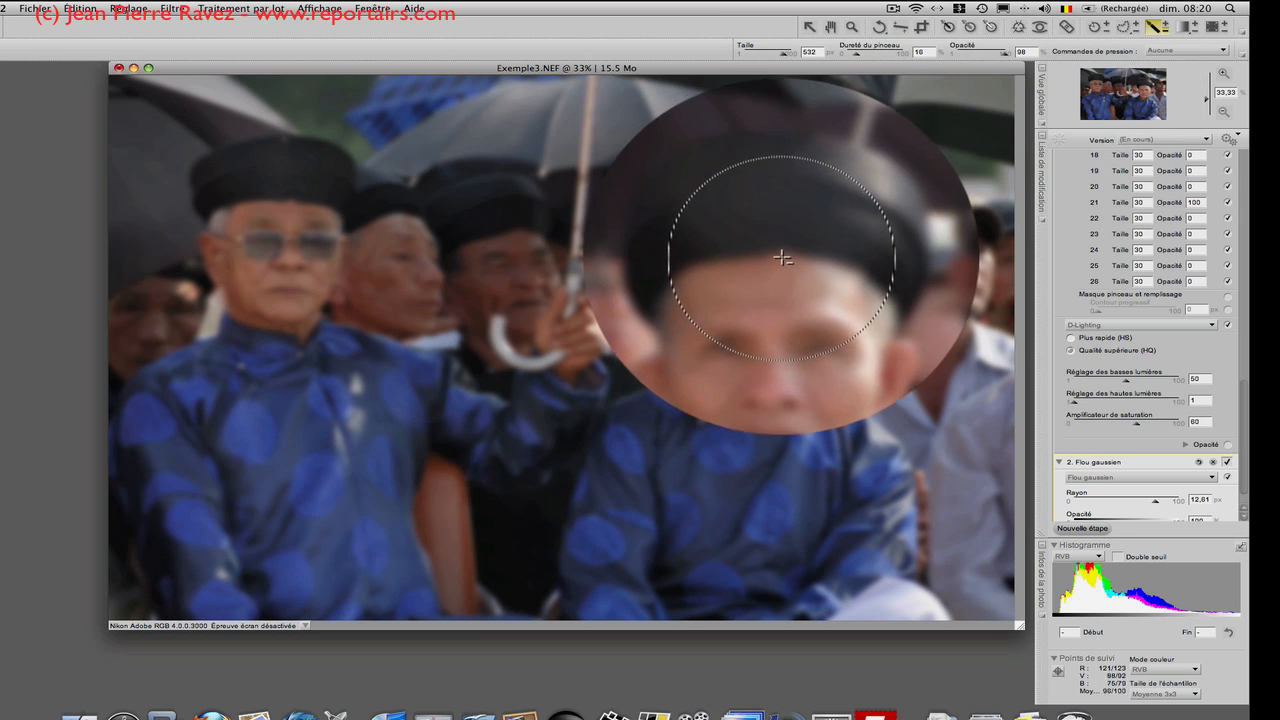
left_click(779, 245)
mouse_move(777, 240)
left_mouse_down()
mouse_move(751, 255)
mouse_move(790, 240)
left_mouse_up()
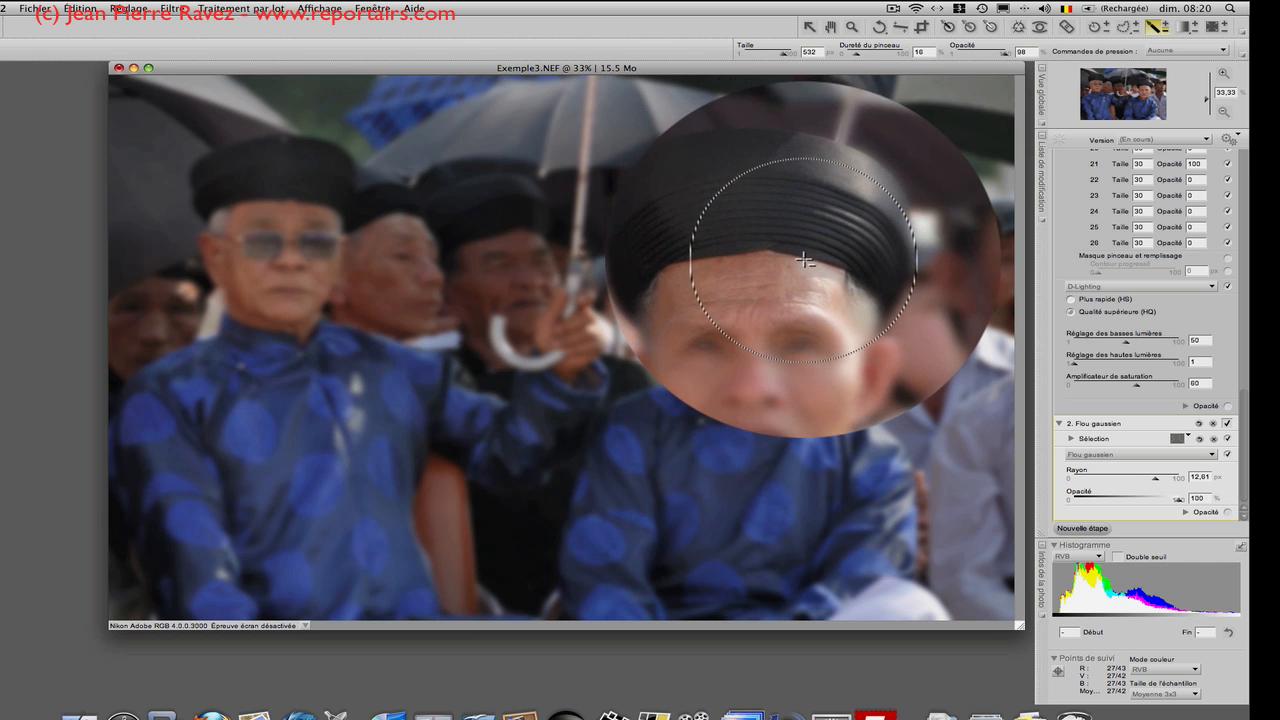
left_click_drag(805, 265, 794, 317)
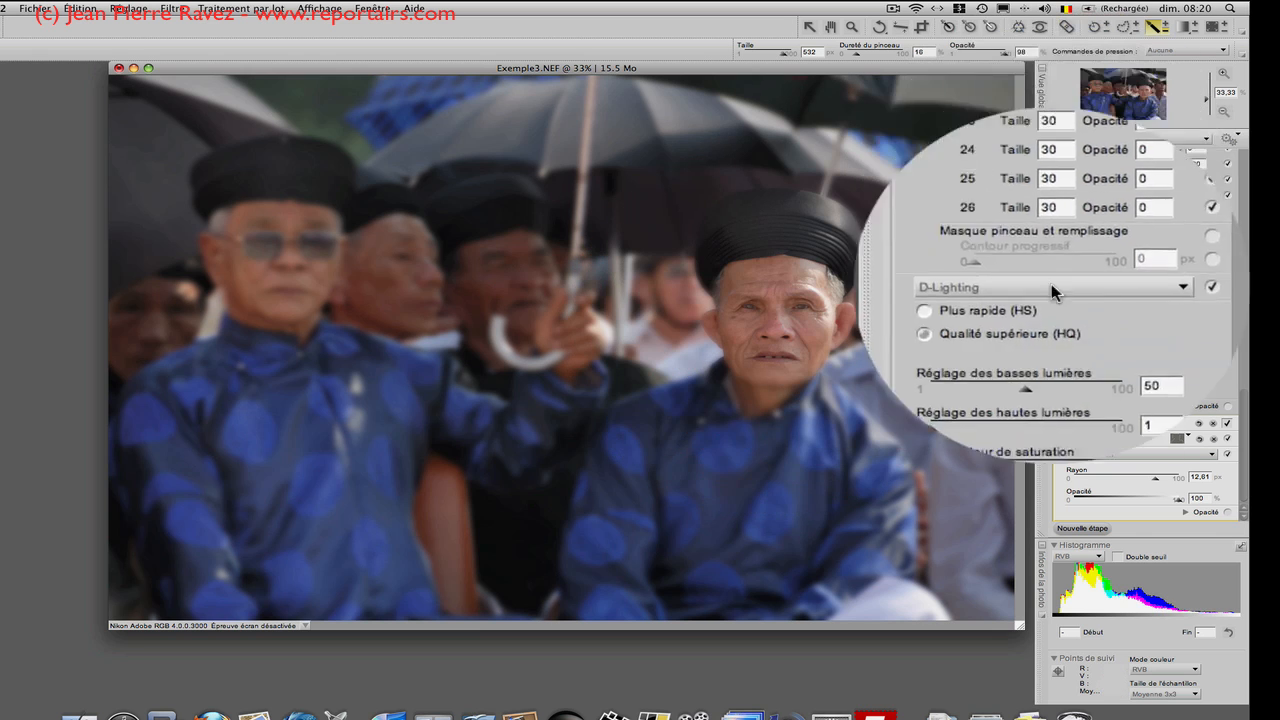
Display the blur's selection overlay and erase the blur over both front men's faces, hats and blue tunics.
left_click(1140, 437)
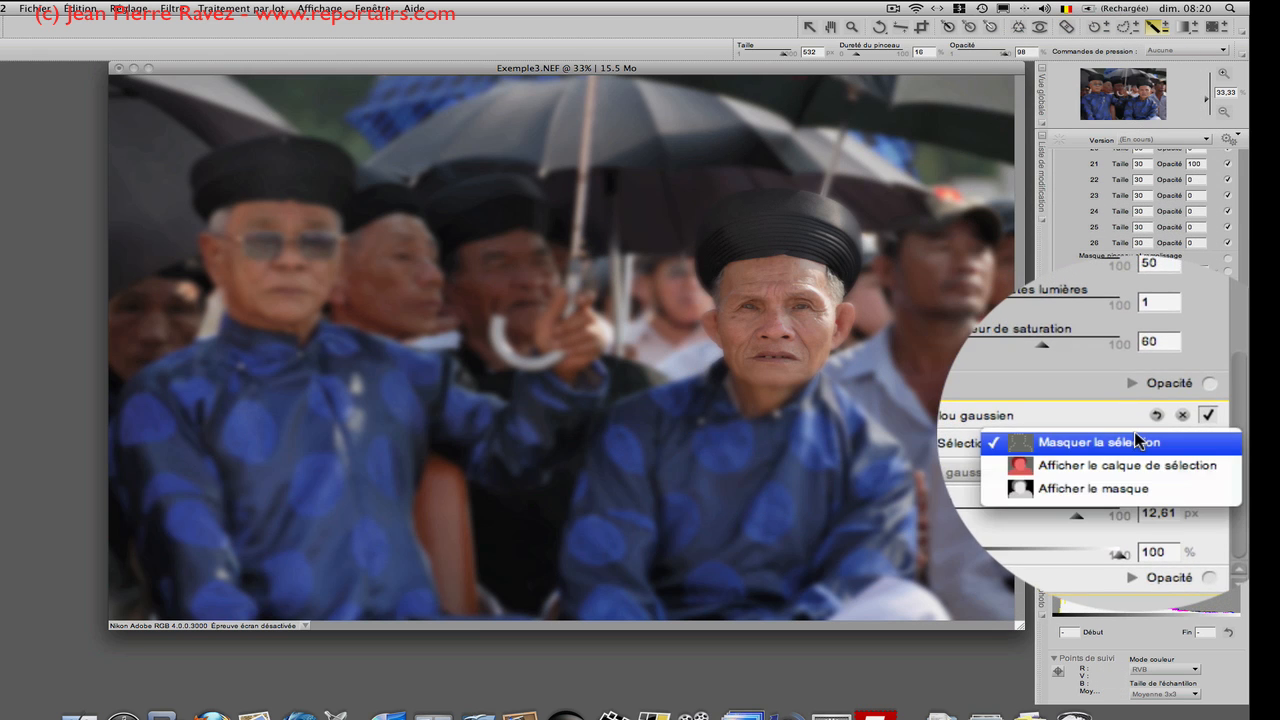
left_click(1115, 455)
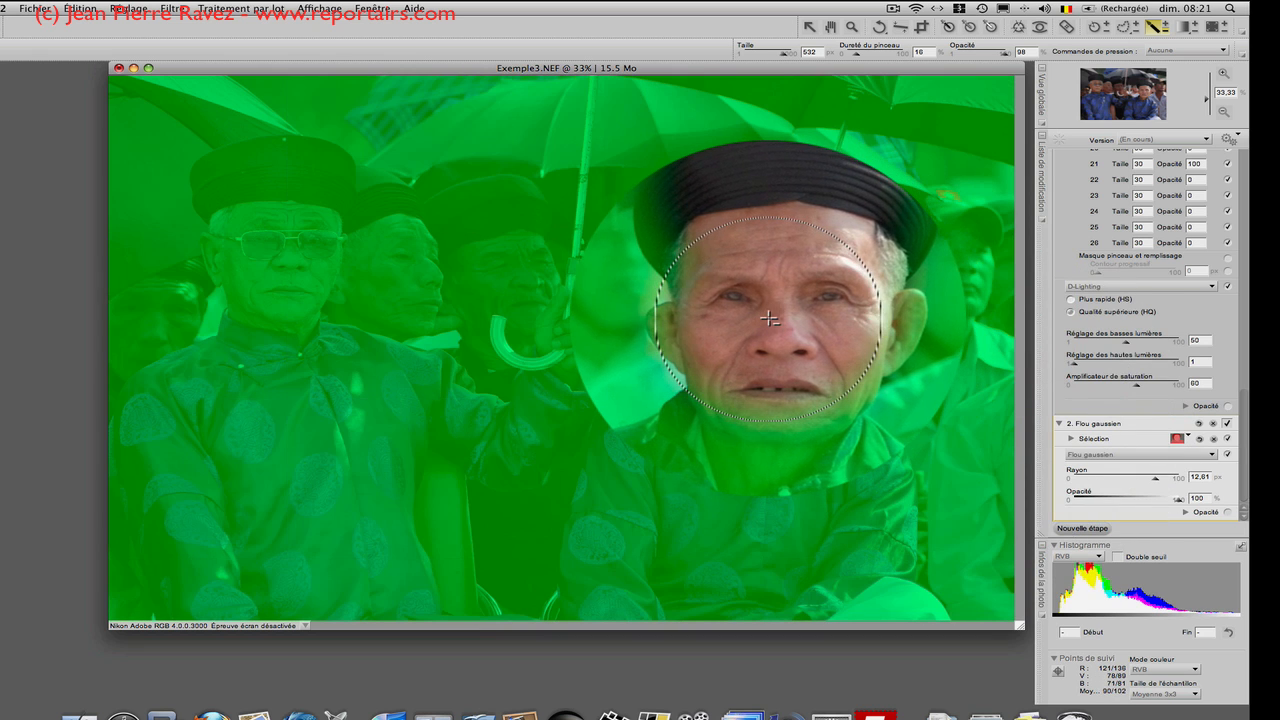
mouse_move(769, 318)
left_mouse_down()
mouse_move(754, 231)
mouse_move(753, 248)
mouse_move(799, 246)
mouse_move(760, 475)
mouse_move(803, 432)
mouse_move(814, 445)
mouse_move(775, 480)
mouse_move(831, 455)
mouse_move(851, 503)
mouse_move(853, 580)
mouse_move(877, 580)
mouse_move(603, 589)
mouse_move(661, 479)
mouse_move(706, 440)
mouse_move(706, 410)
mouse_move(657, 425)
mouse_move(618, 490)
mouse_move(657, 521)
mouse_move(749, 509)
mouse_move(714, 503)
mouse_move(751, 509)
mouse_move(826, 574)
mouse_move(897, 583)
mouse_move(729, 457)
mouse_move(505, 446)
mouse_move(200, 95)
mouse_move(243, 177)
mouse_move(288, 200)
mouse_move(296, 183)
mouse_move(263, 180)
mouse_move(234, 200)
mouse_move(265, 248)
mouse_move(270, 290)
mouse_move(251, 377)
mouse_move(206, 383)
mouse_move(166, 414)
mouse_move(187, 409)
mouse_move(177, 463)
mouse_move(200, 580)
mouse_move(414, 581)
mouse_move(463, 540)
mouse_move(420, 571)
mouse_move(415, 596)
mouse_move(414, 406)
mouse_move(391, 380)
mouse_move(343, 383)
mouse_move(331, 434)
mouse_move(294, 488)
mouse_move(240, 530)
mouse_move(446, 431)
left_mouse_up()
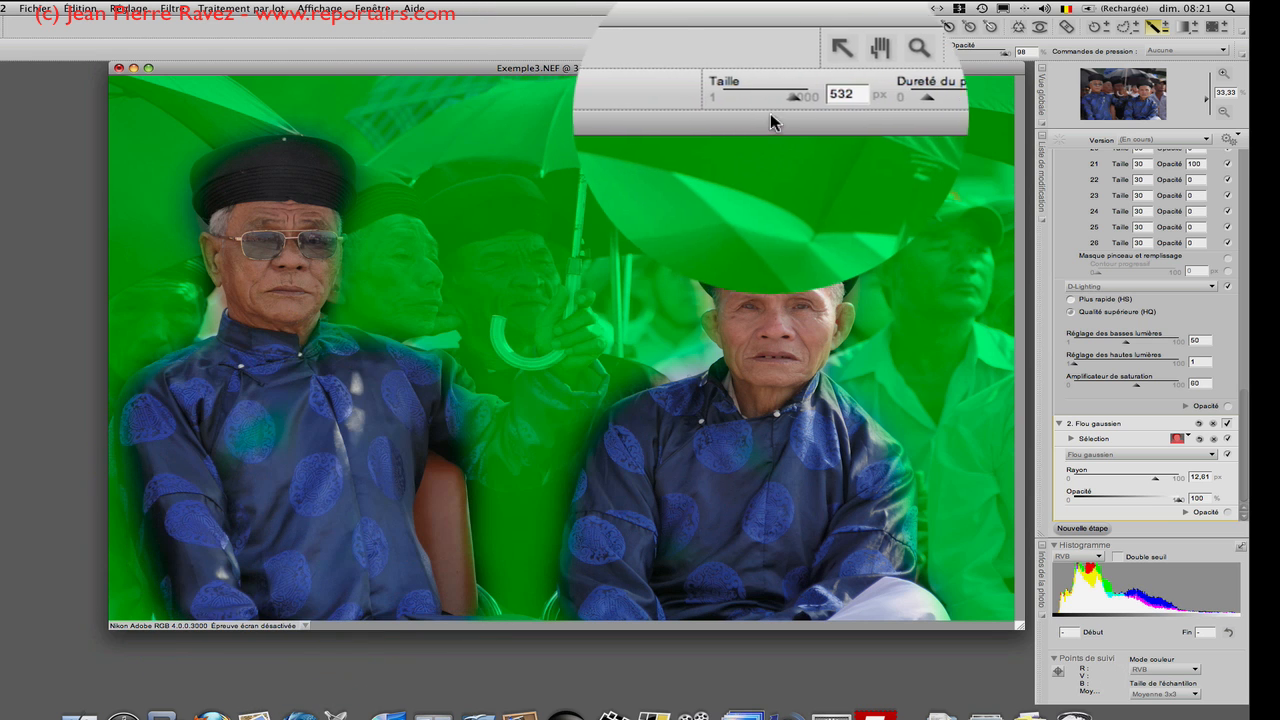
Erase the blur from the raised sleeve with a 299 px brush, and from the hand, umbrella handle and finer edges with a 53 px brush.
left_click_drag(780, 98, 778, 97)
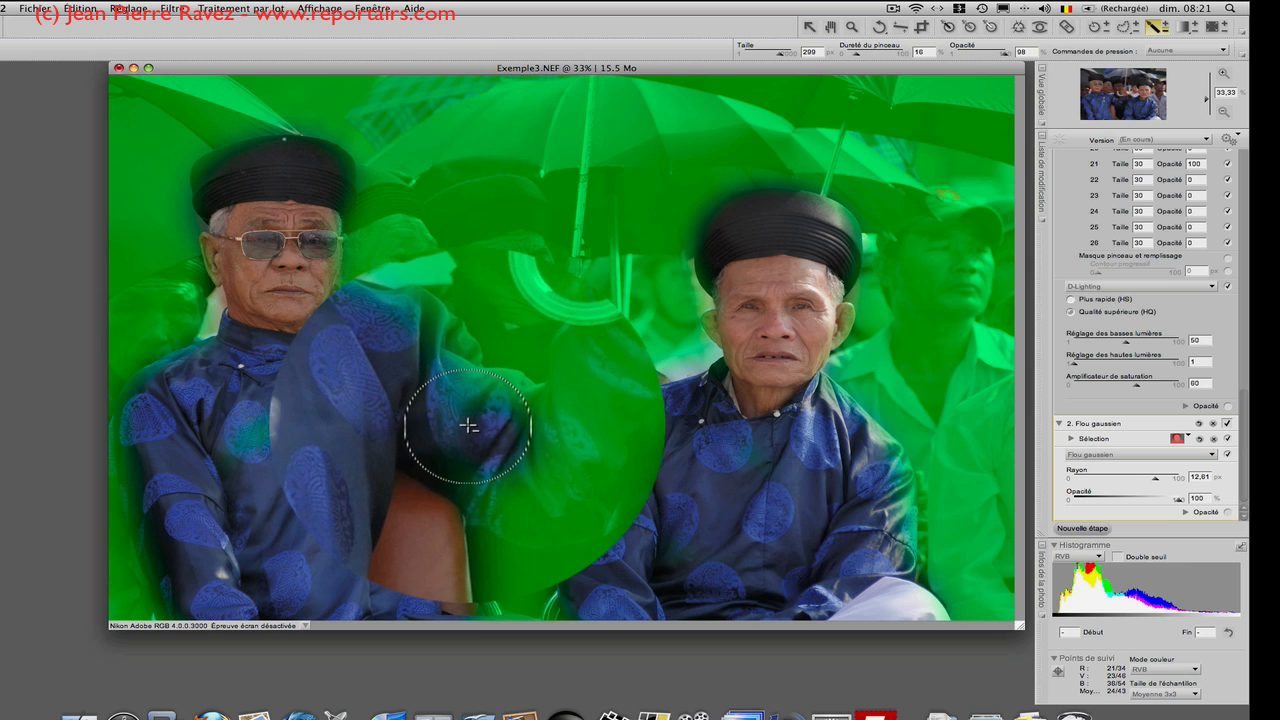
mouse_move(468, 425)
left_mouse_down()
mouse_move(514, 449)
mouse_move(480, 451)
mouse_move(514, 452)
mouse_move(555, 423)
mouse_move(571, 377)
mouse_move(563, 423)
mouse_move(543, 400)
mouse_move(550, 382)
left_mouse_up()
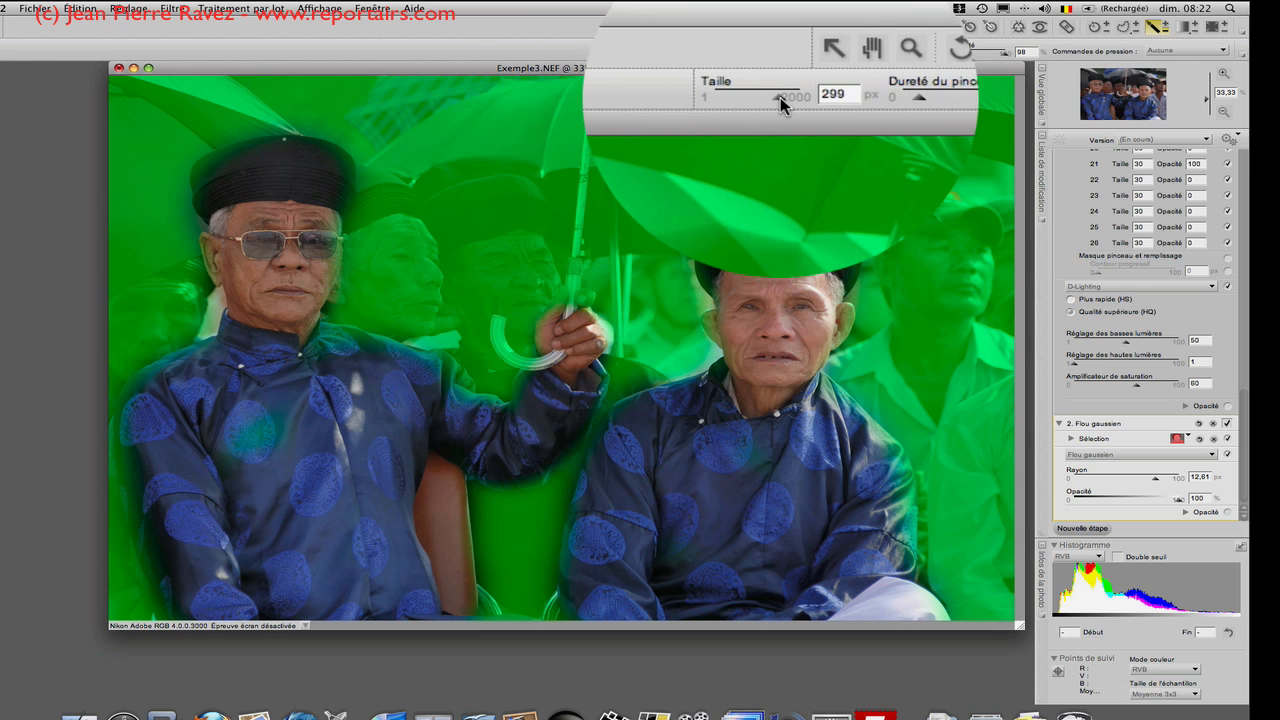
mouse_move(780, 97)
left_mouse_down()
mouse_move(751, 96)
mouse_move(769, 97)
left_mouse_up()
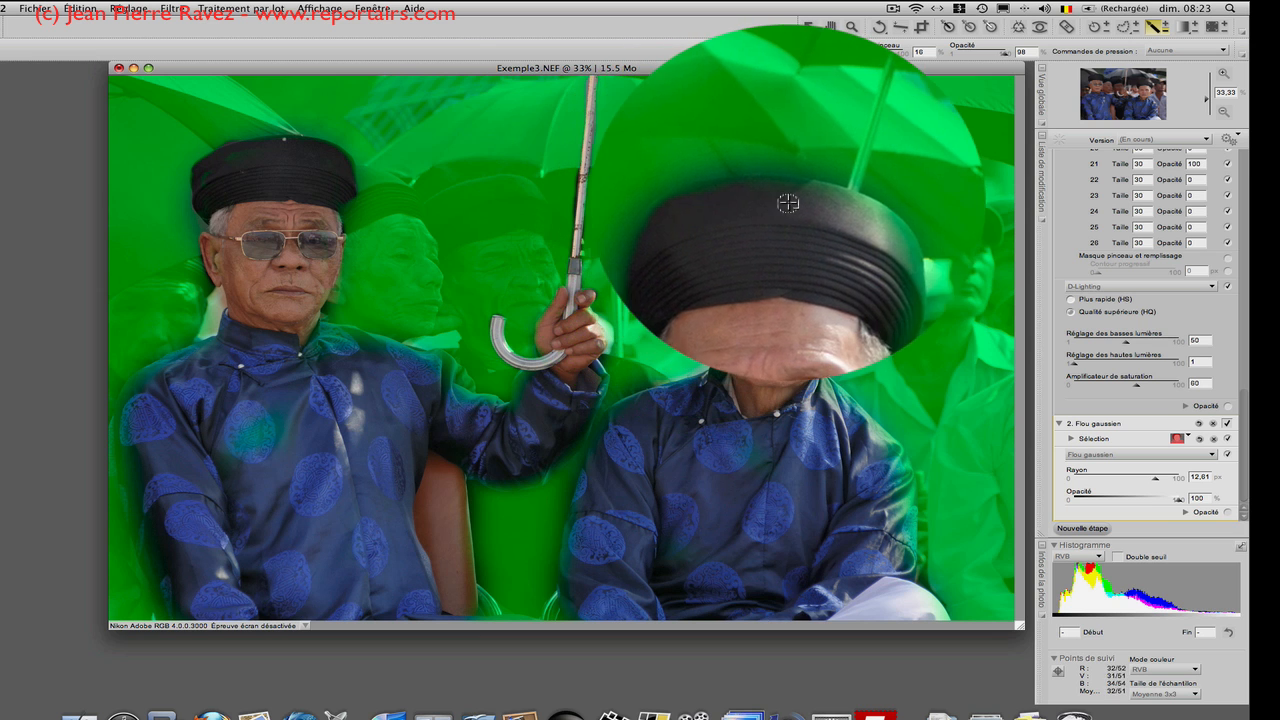
Hide the selection overlay and refine the blur with a 75 px brush at 26 % opacity and a blur radius of 15,18 px.
left_click(1128, 441)
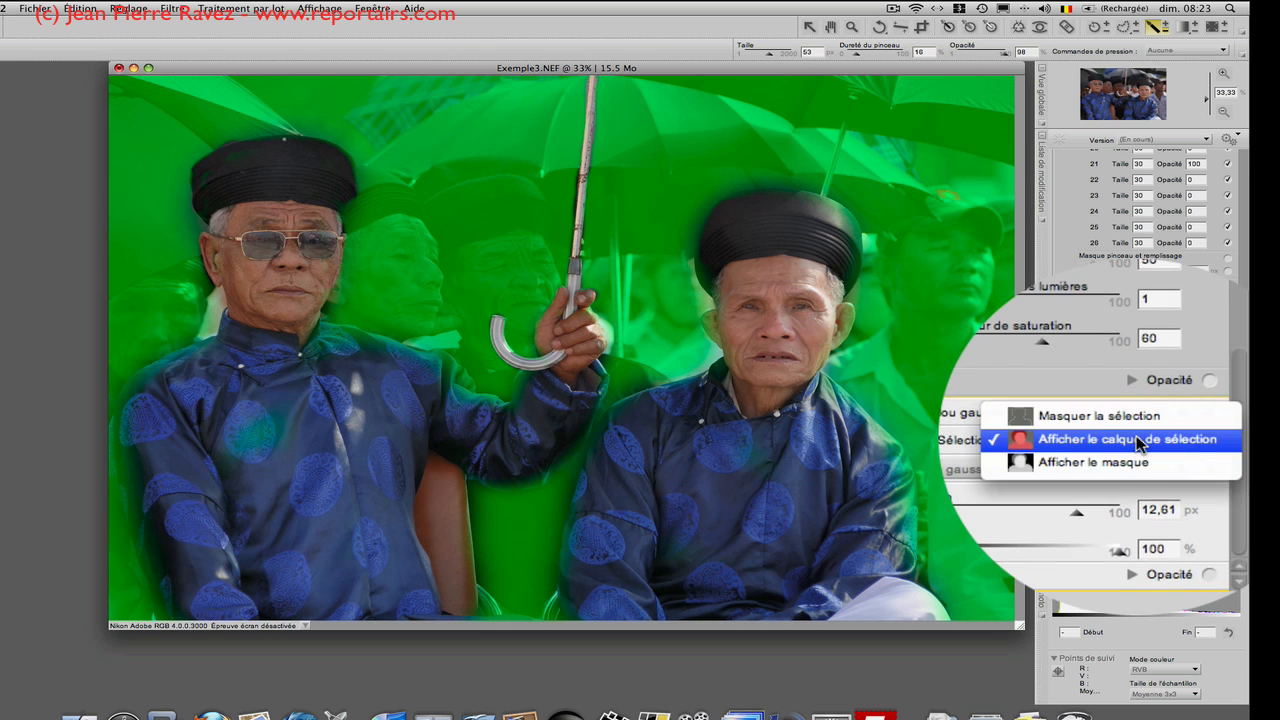
left_click(1115, 415)
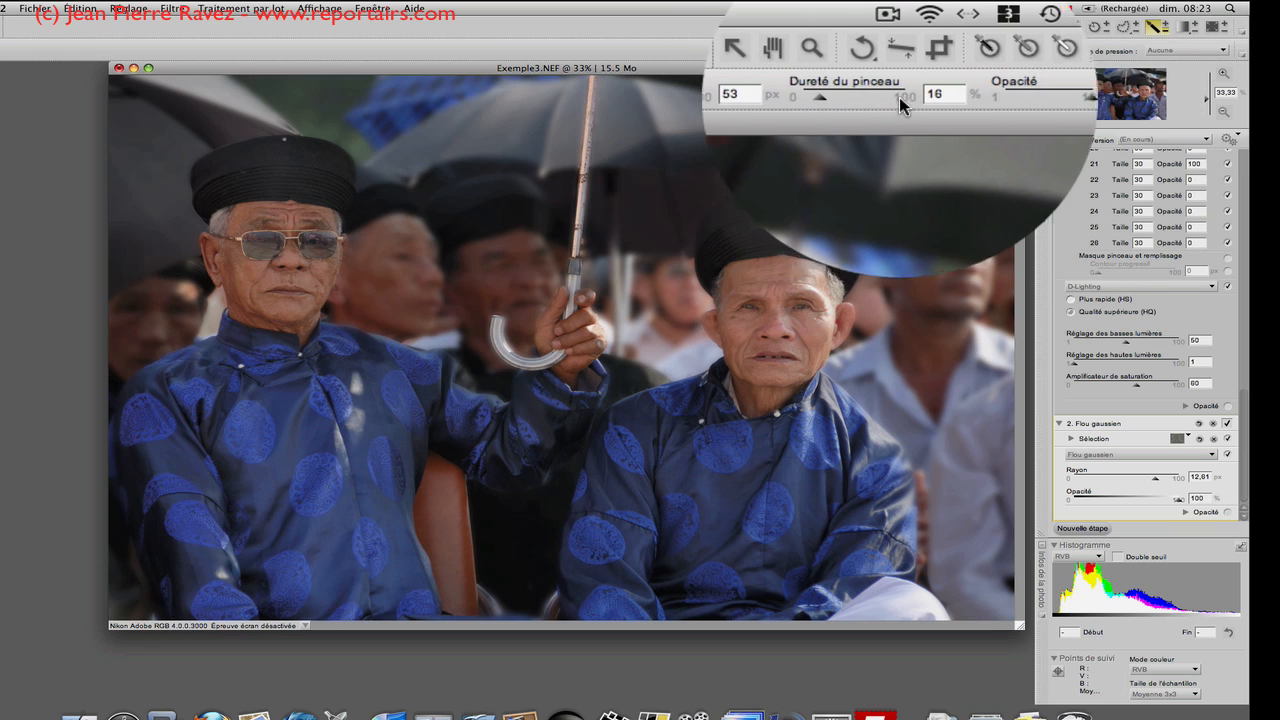
left_click_drag(1001, 96, 968, 94)
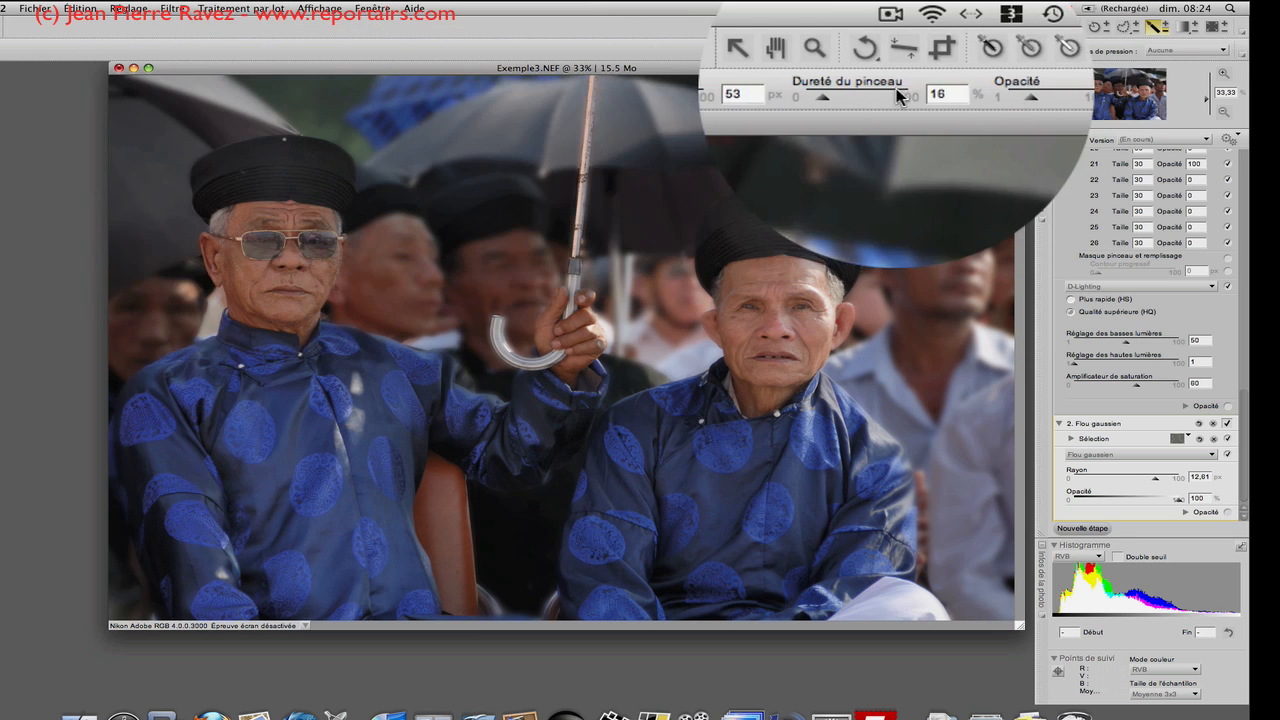
left_click_drag(770, 100, 766, 99)
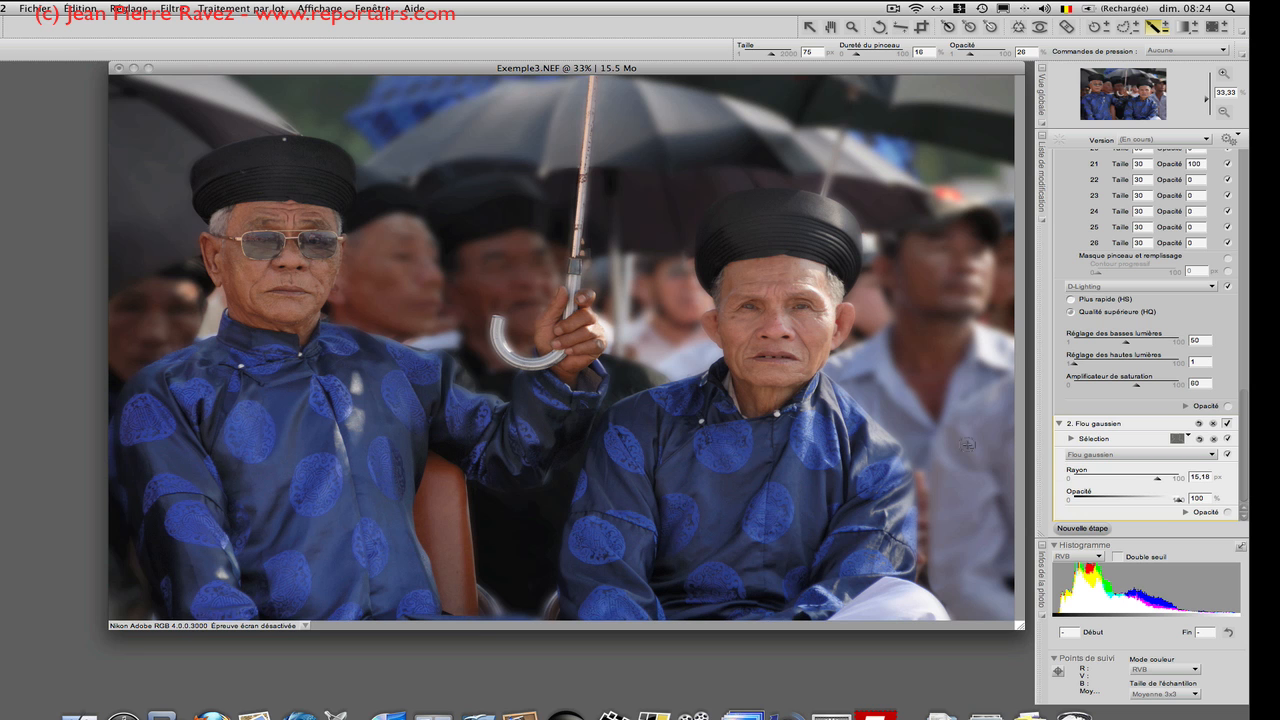
Add a Niveaux et courbes adjustment and shape a slight S-curve that darkens the shadows and lifts the midtones.
left_click(1090, 530)
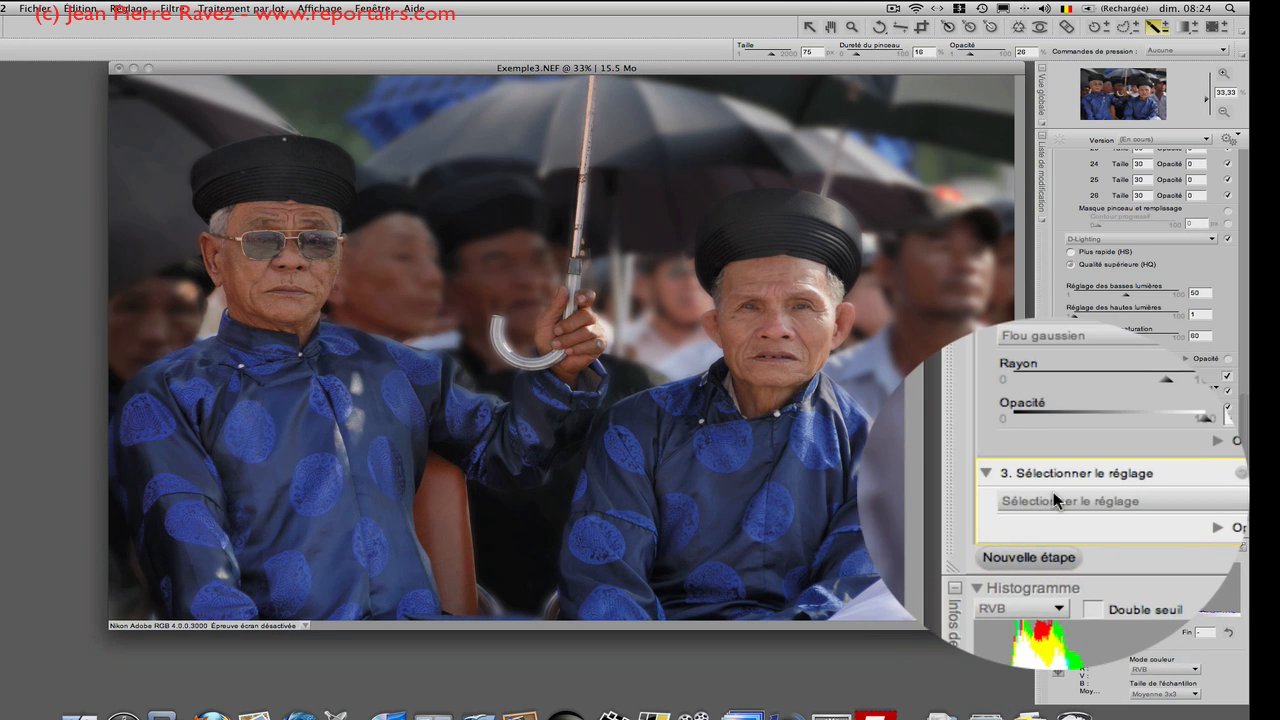
left_click(1095, 495)
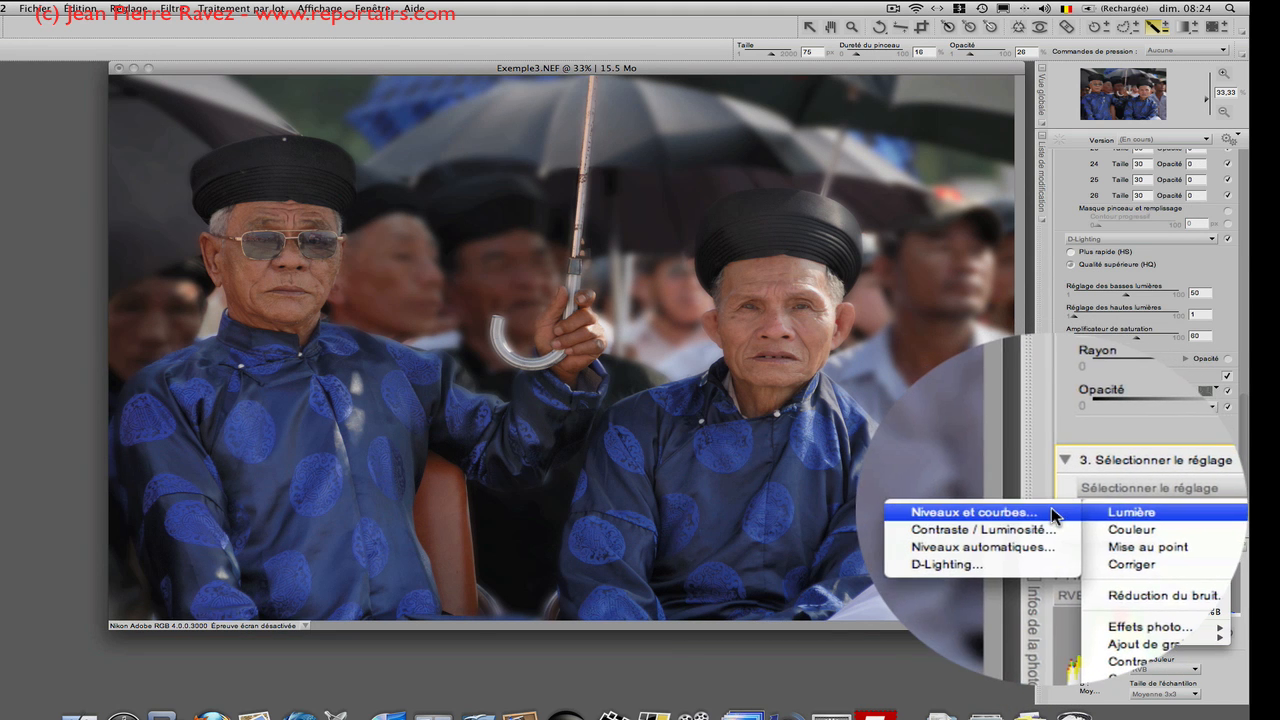
left_click(1000, 513)
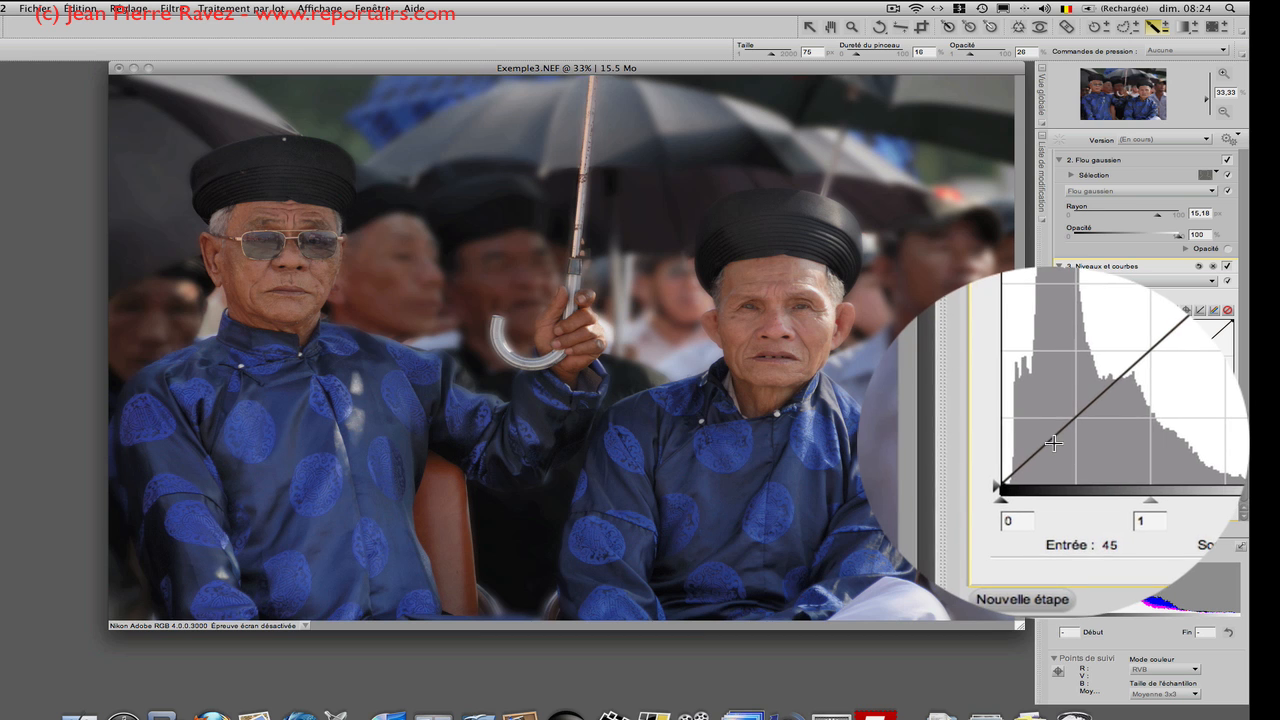
left_click(1053, 443)
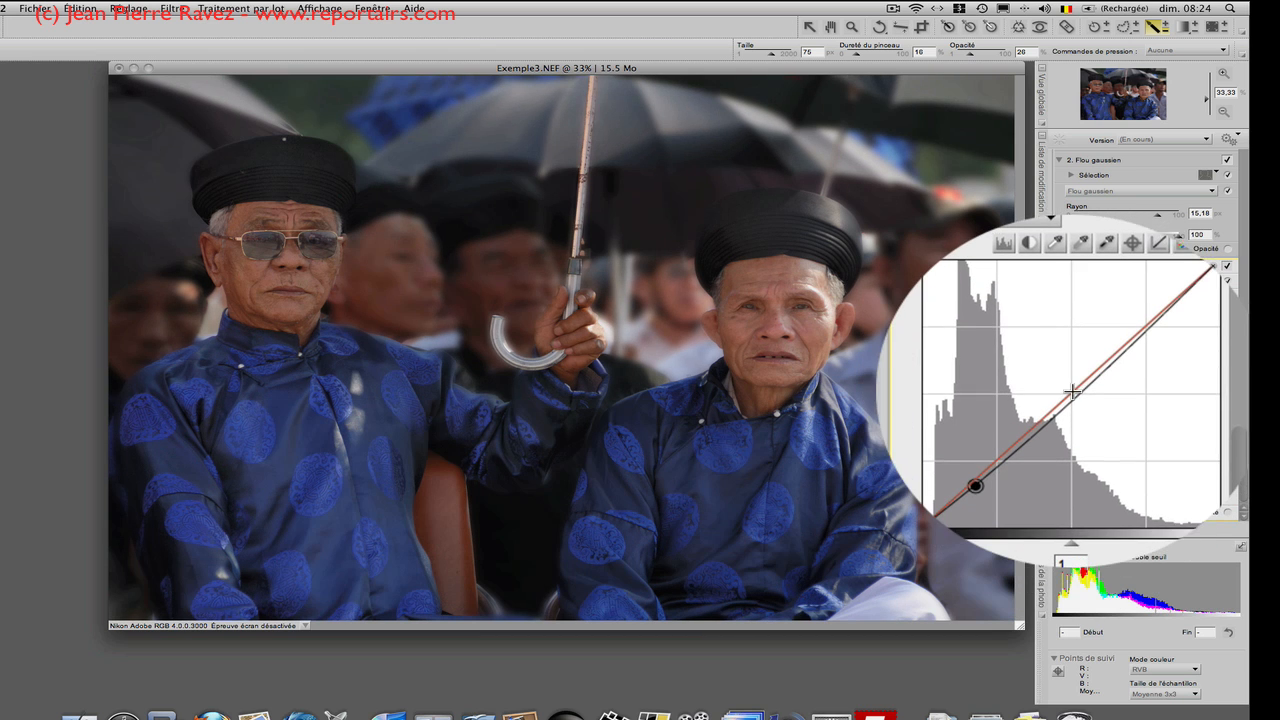
left_click(1078, 393)
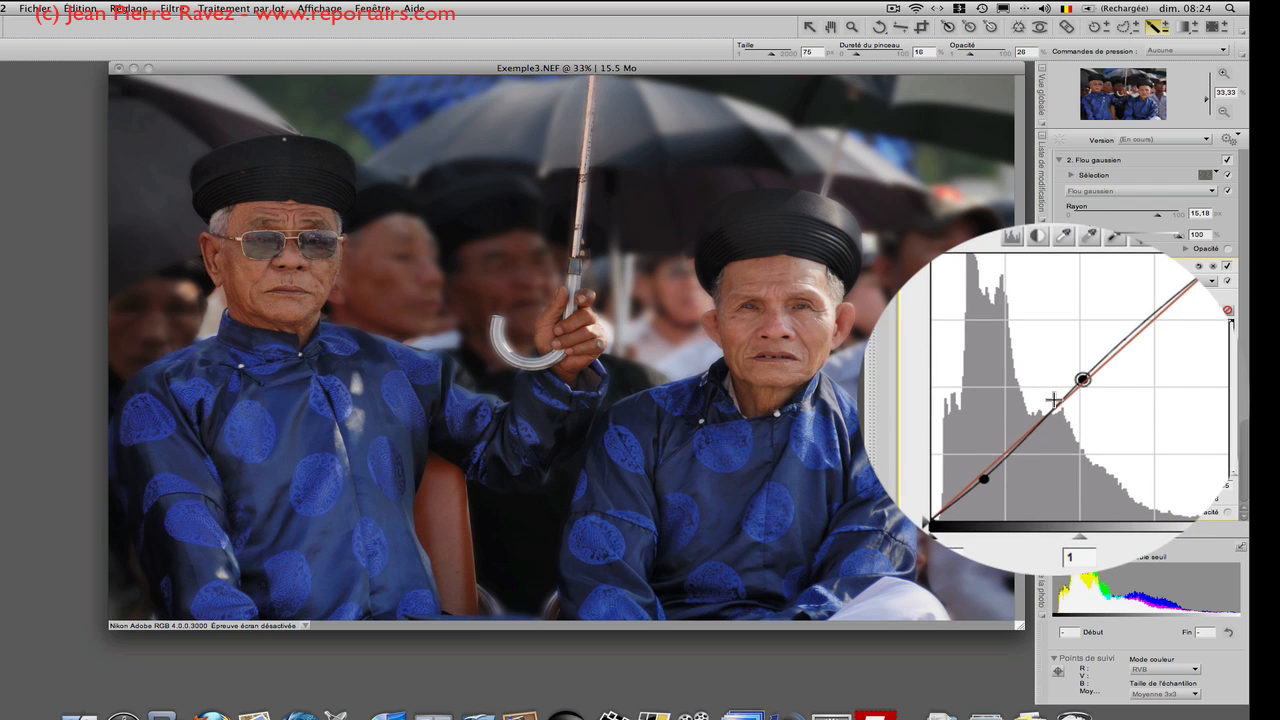
left_click(1210, 311)
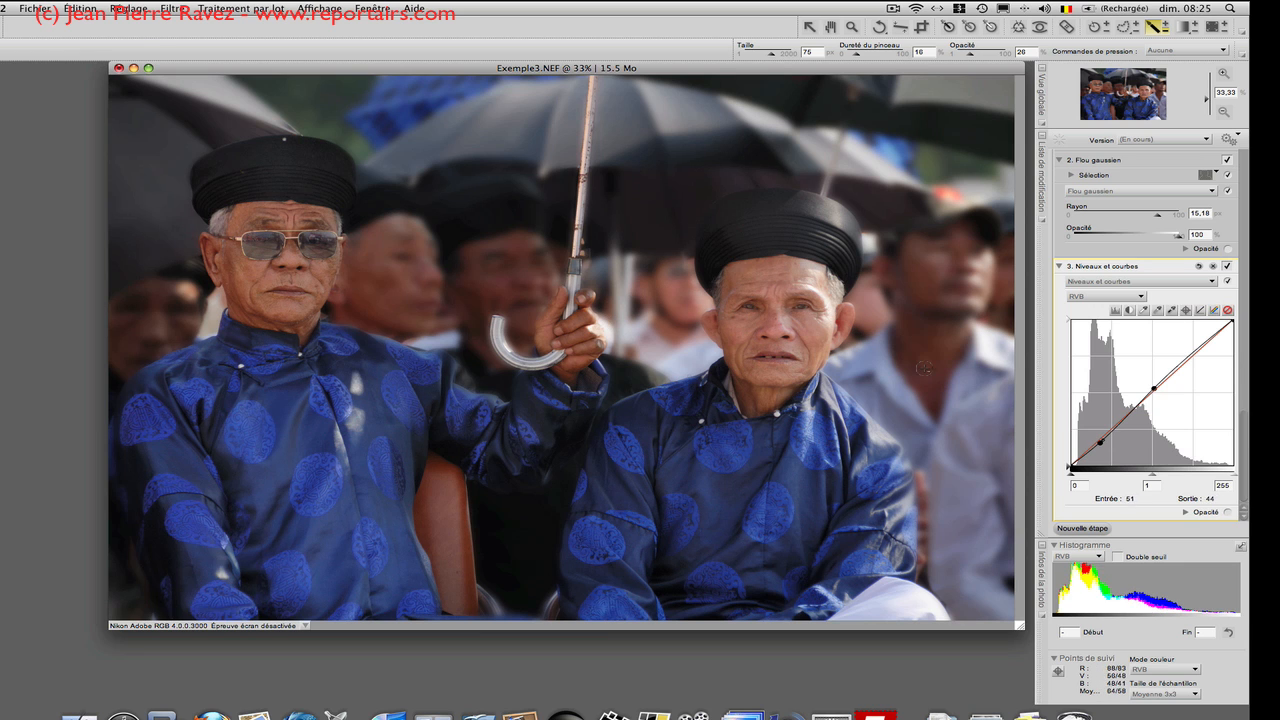
Add an LST adjustment and set it to work on the luminosity of individual colours (Luminosité des couleurs).
left_click(1058, 528)
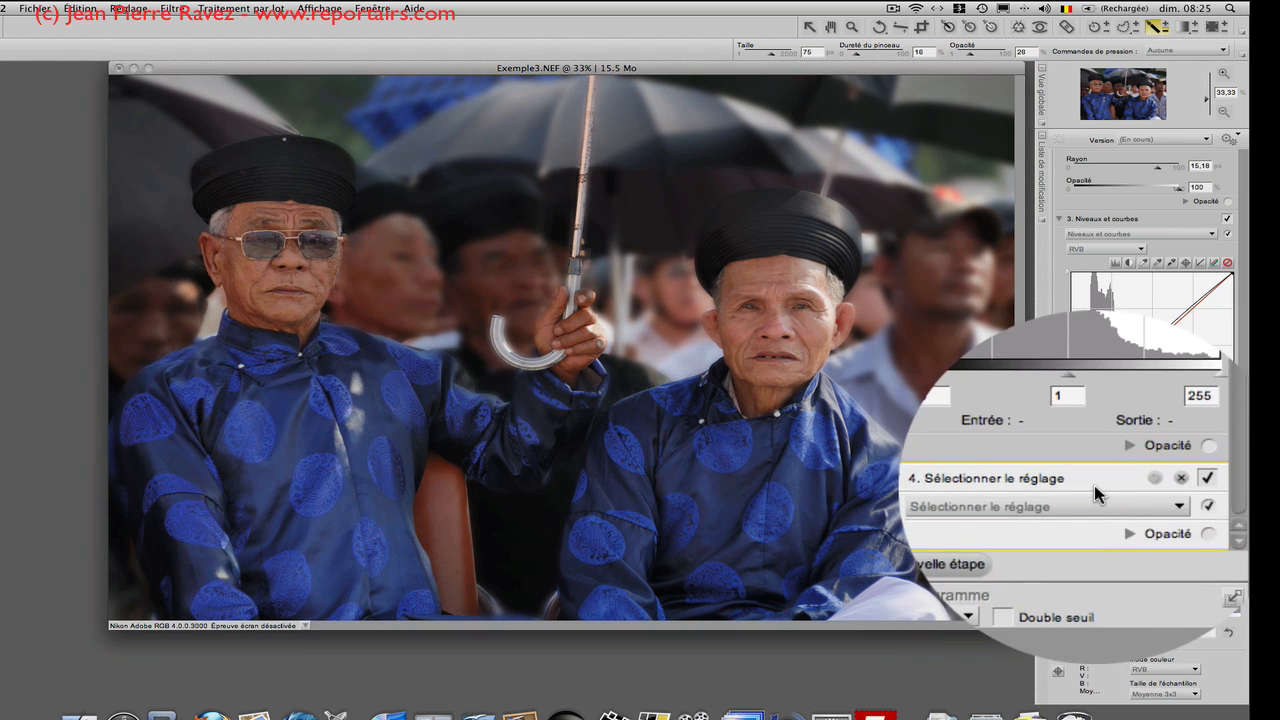
left_click(1077, 500)
mouse_move(1053, 516)
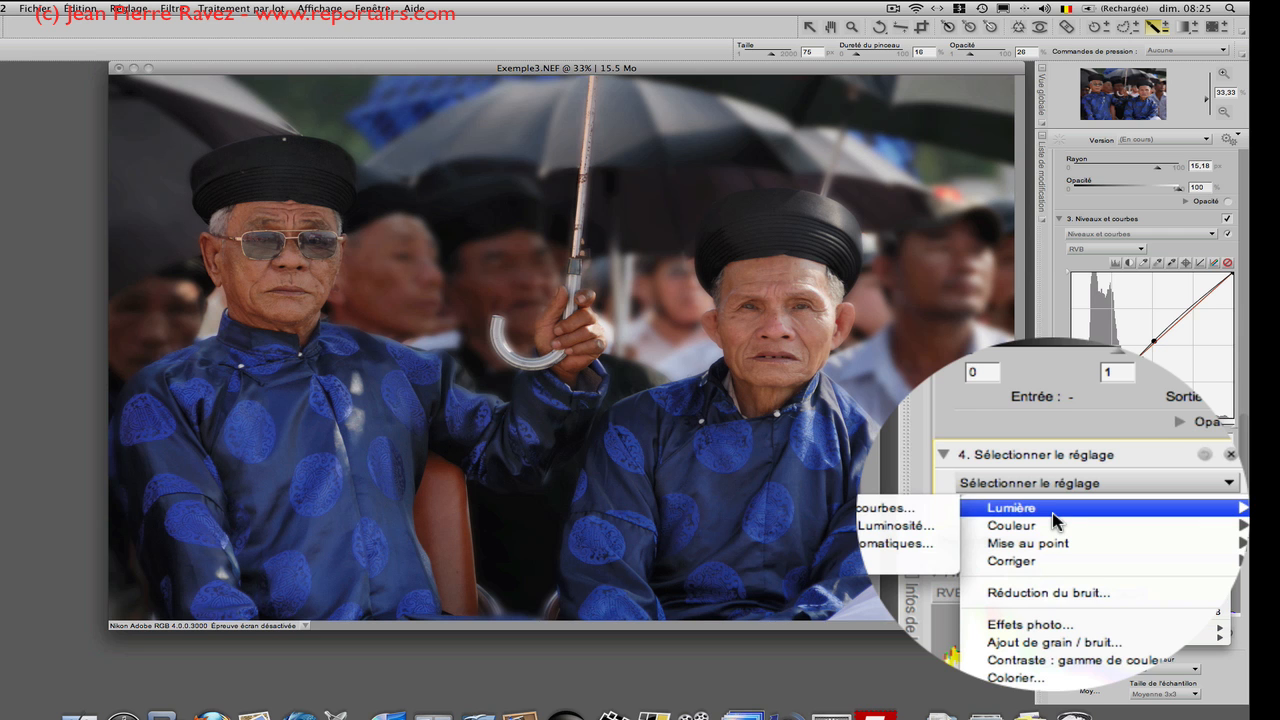
left_click(885, 523)
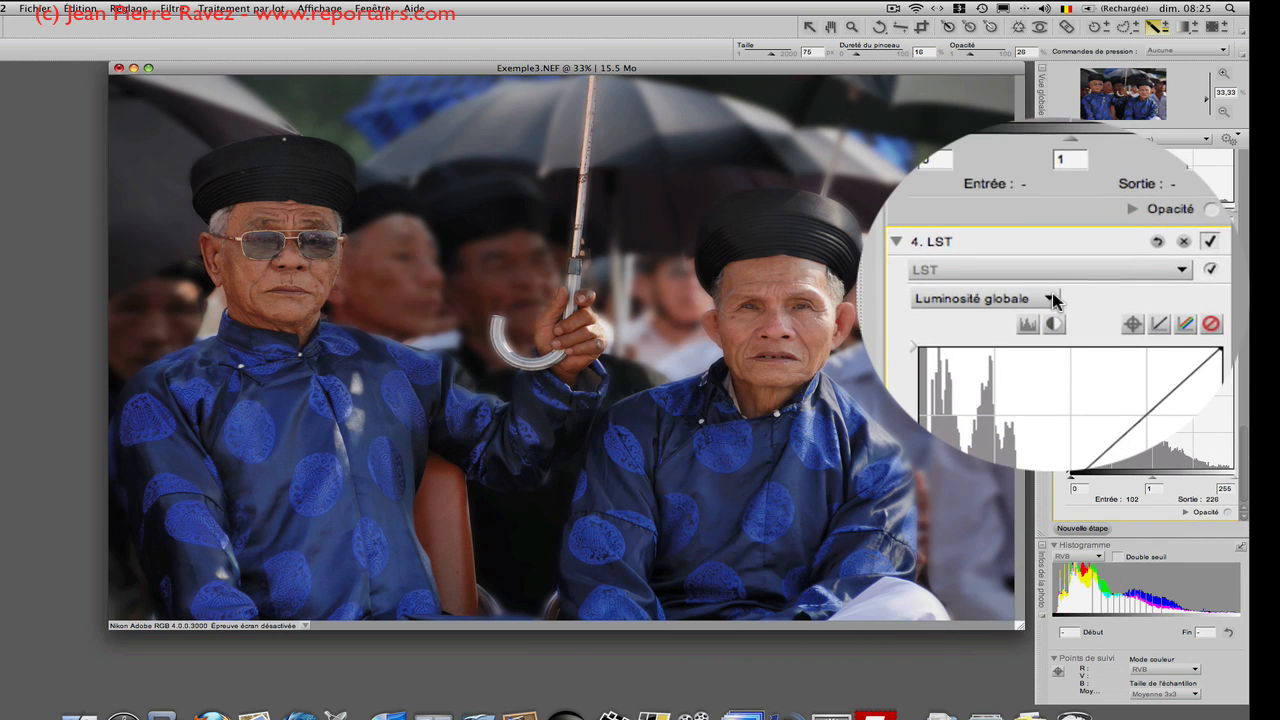
left_click(1053, 300)
left_click(1055, 322)
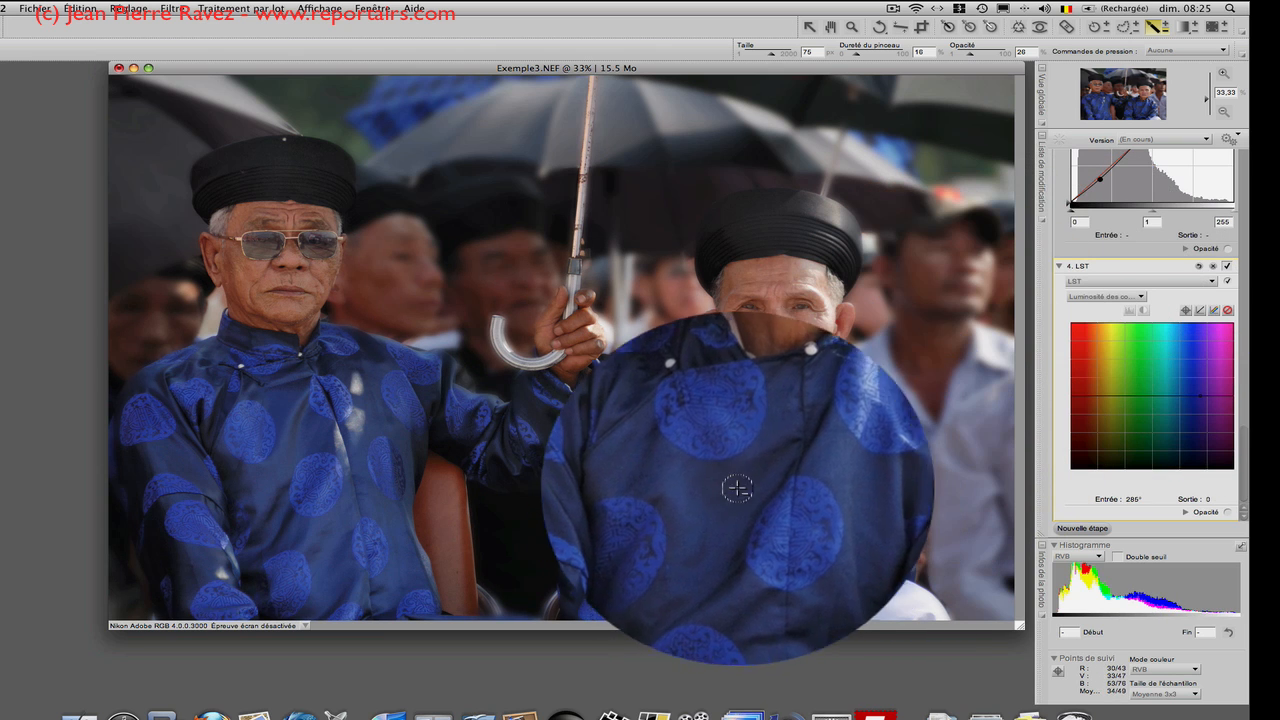
Leave the selection brush and activate the LST anchor-point picker for sampling the blue of the front man's tunic.
left_click(809, 29)
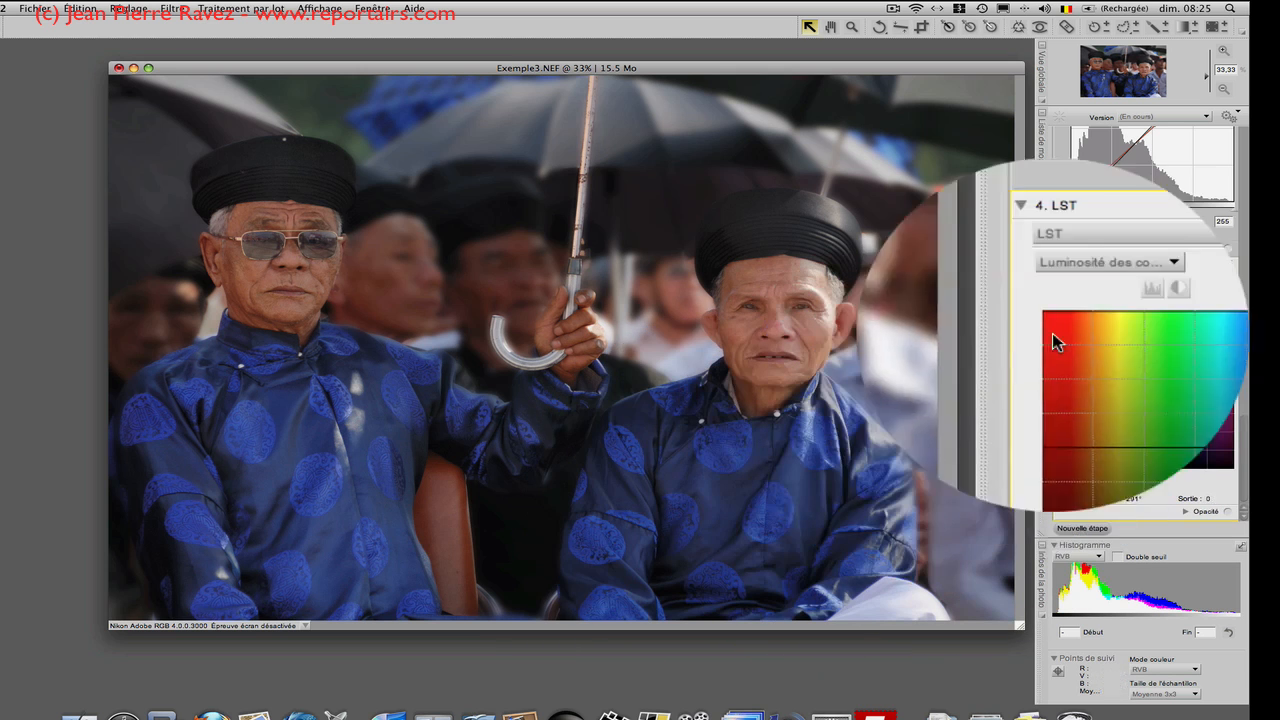
left_click(1185, 309)
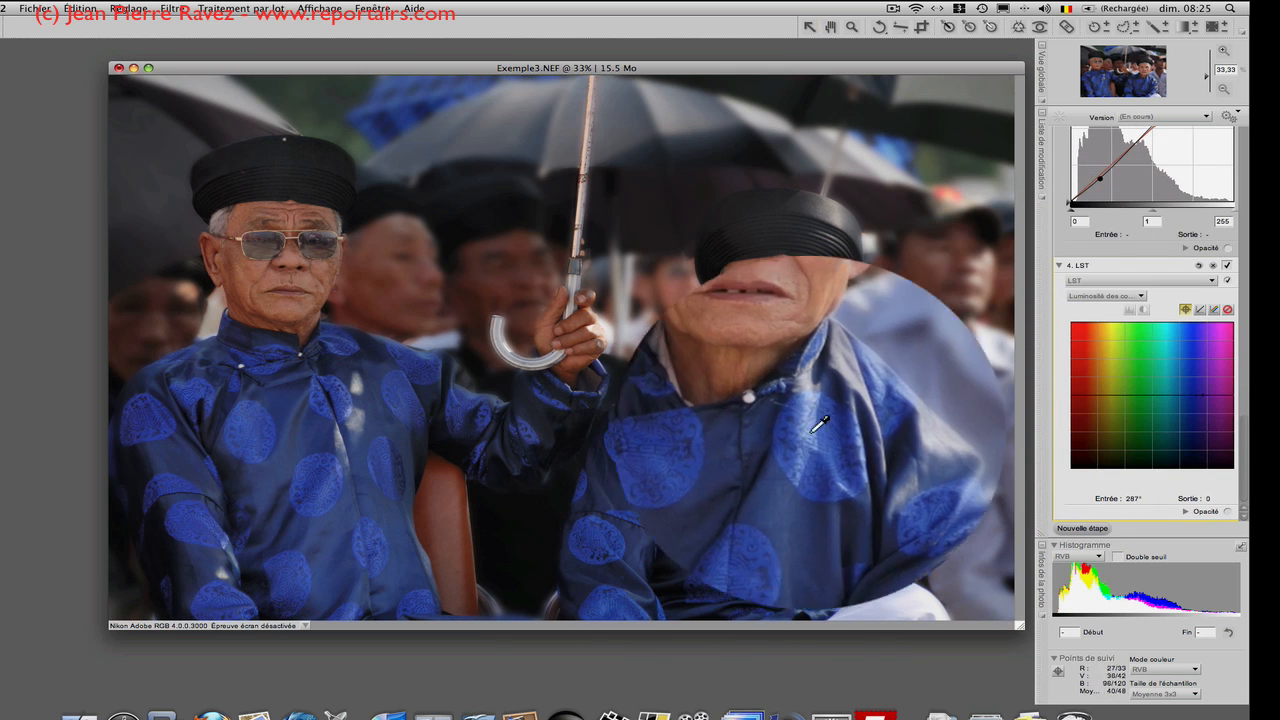